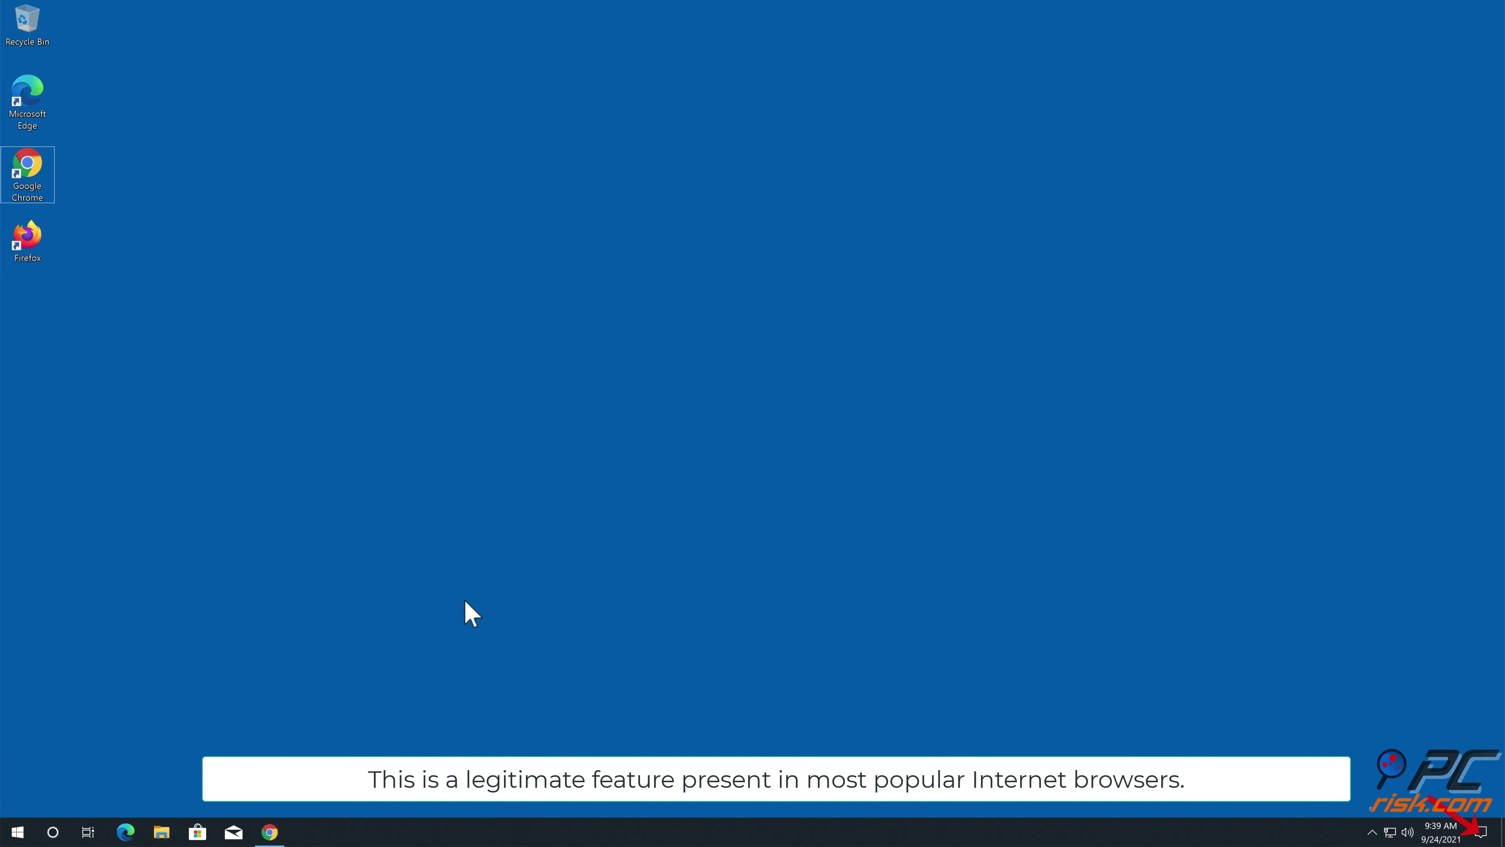
# Return to the matrixstar.net window and allow it to show notifications, which redirects to an adult site.
pyautogui.click(285, 839)
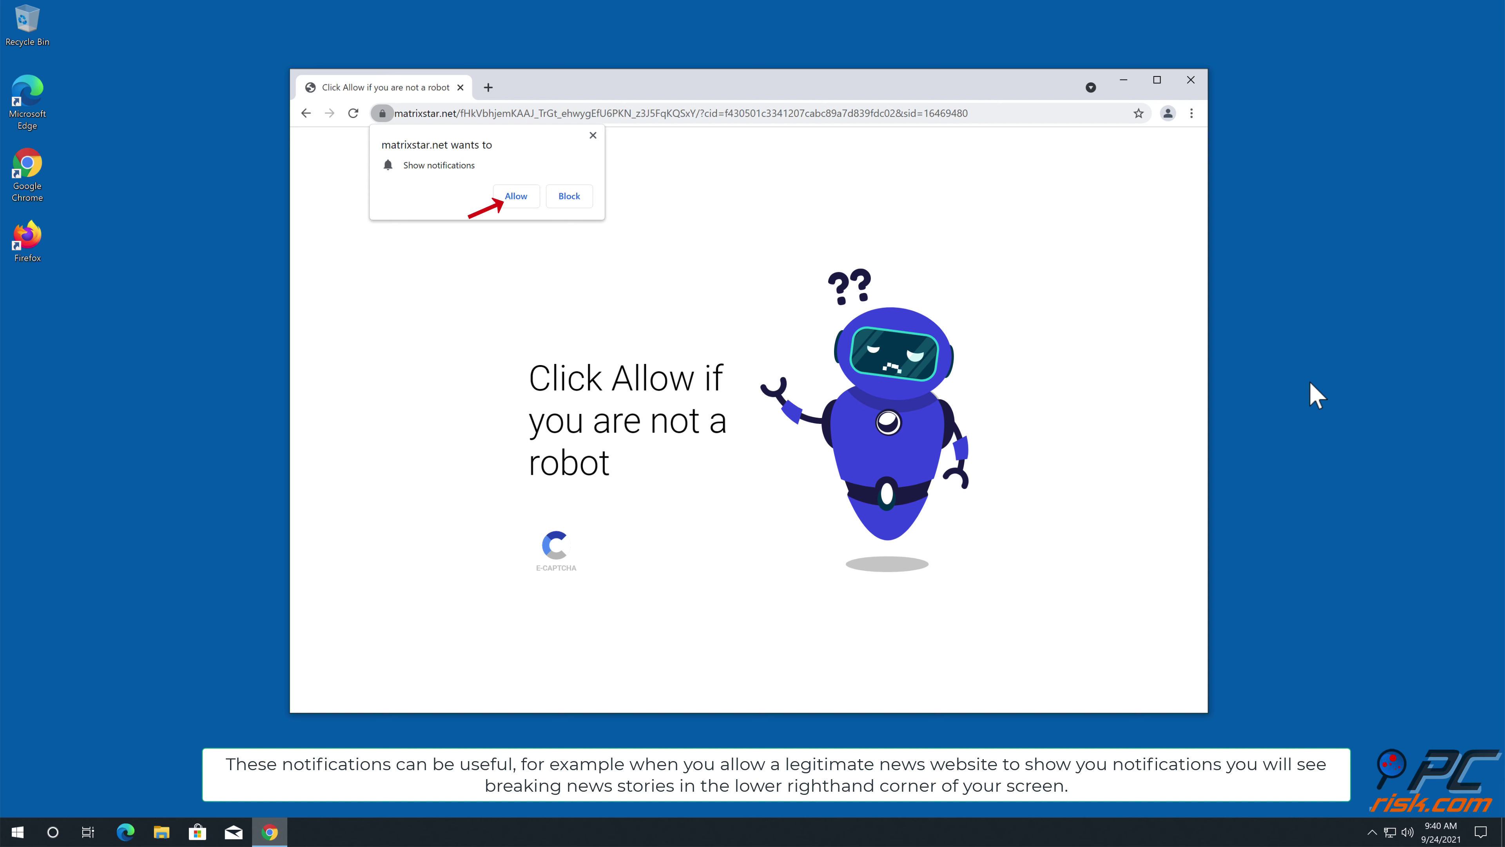
pyautogui.click(530, 199)
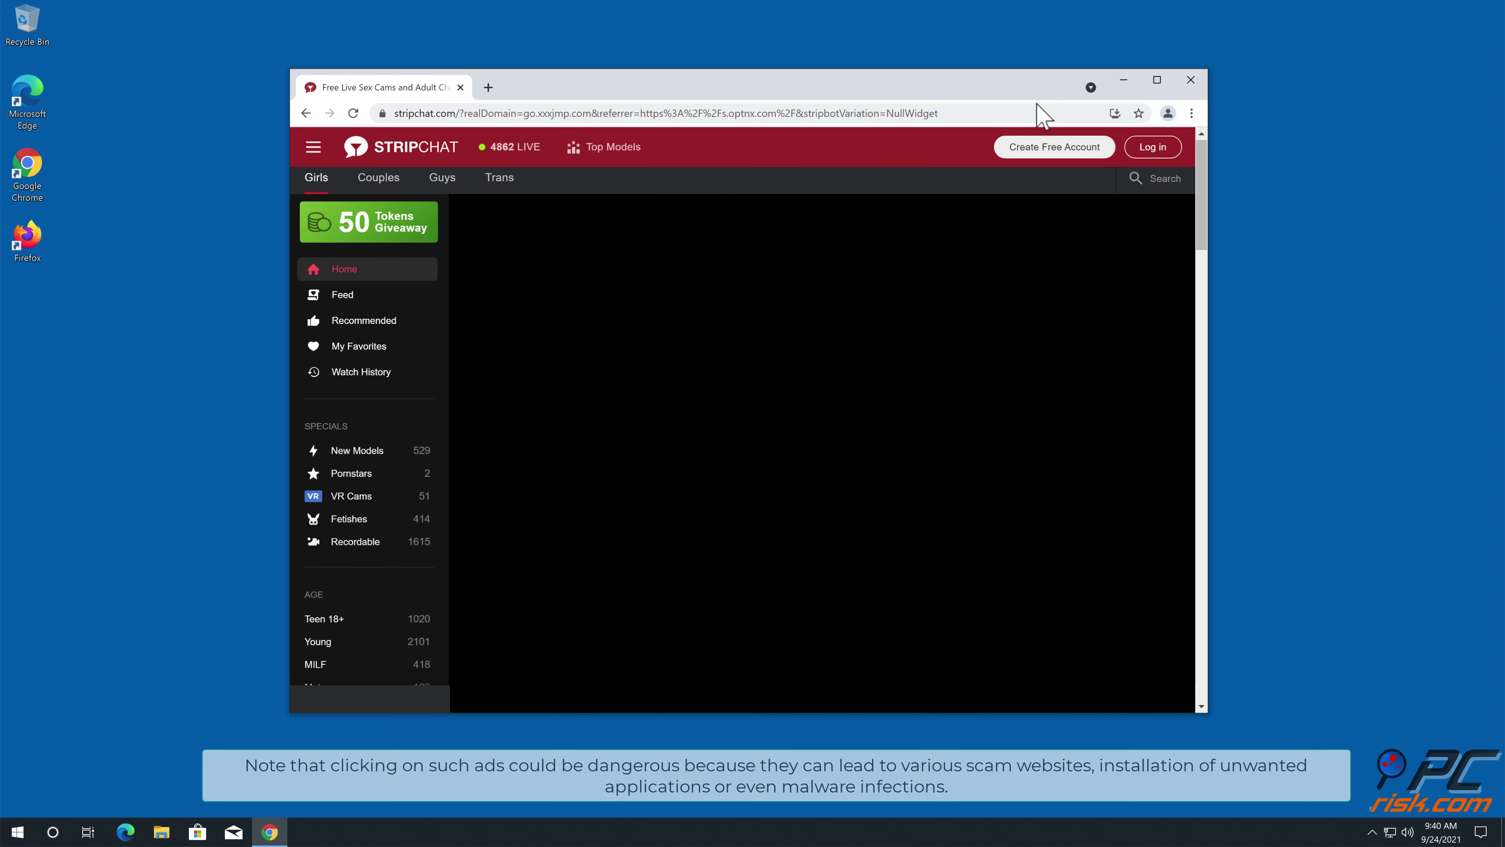
# Close the Chrome window showing the adult ad page.
pyautogui.click(1191, 81)
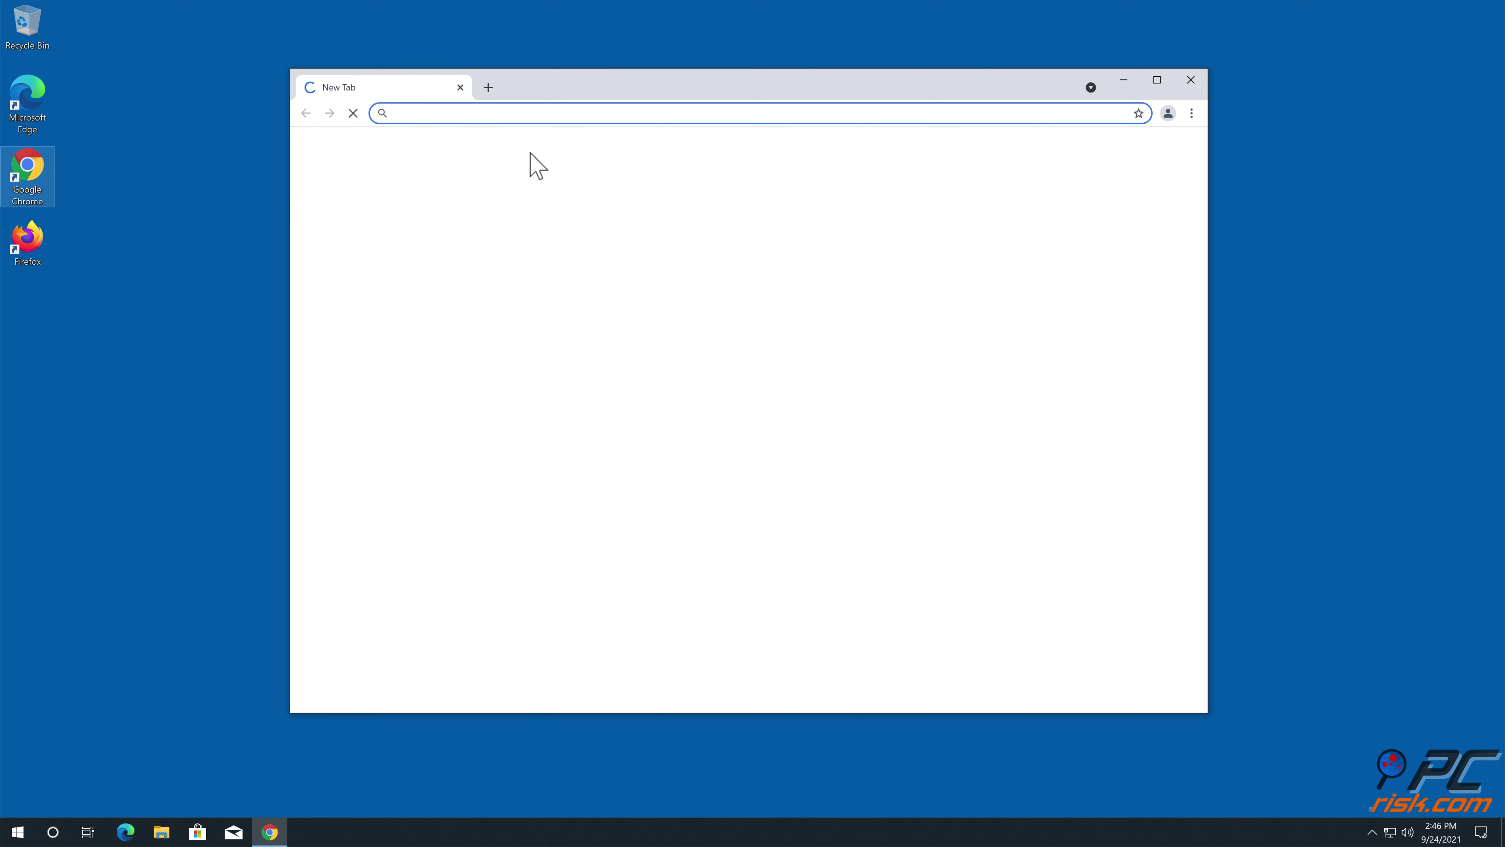
pyautogui.write('www.')
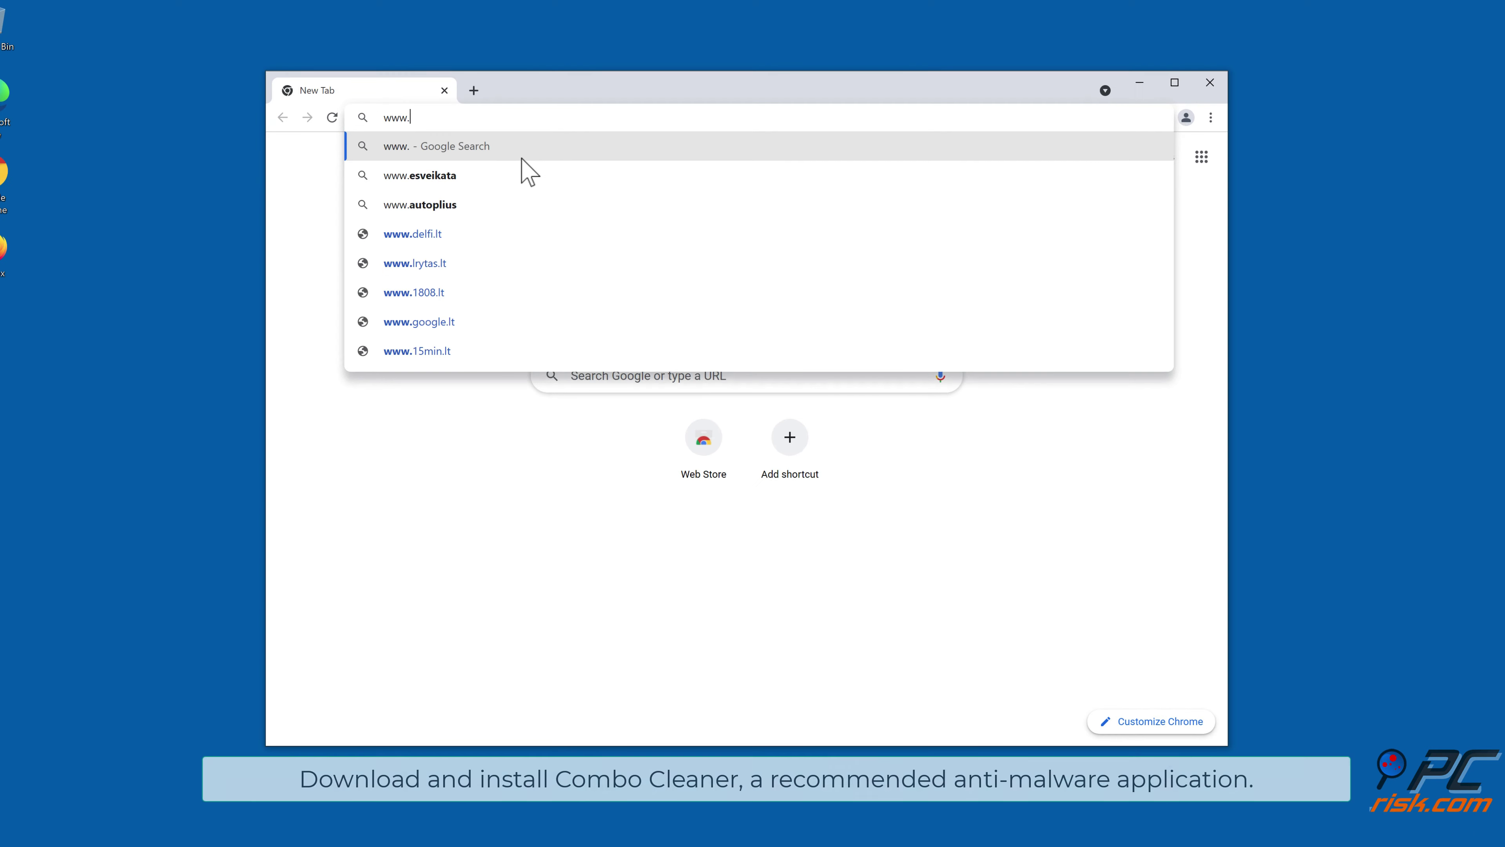
pyautogui.write('combocleaner.c')
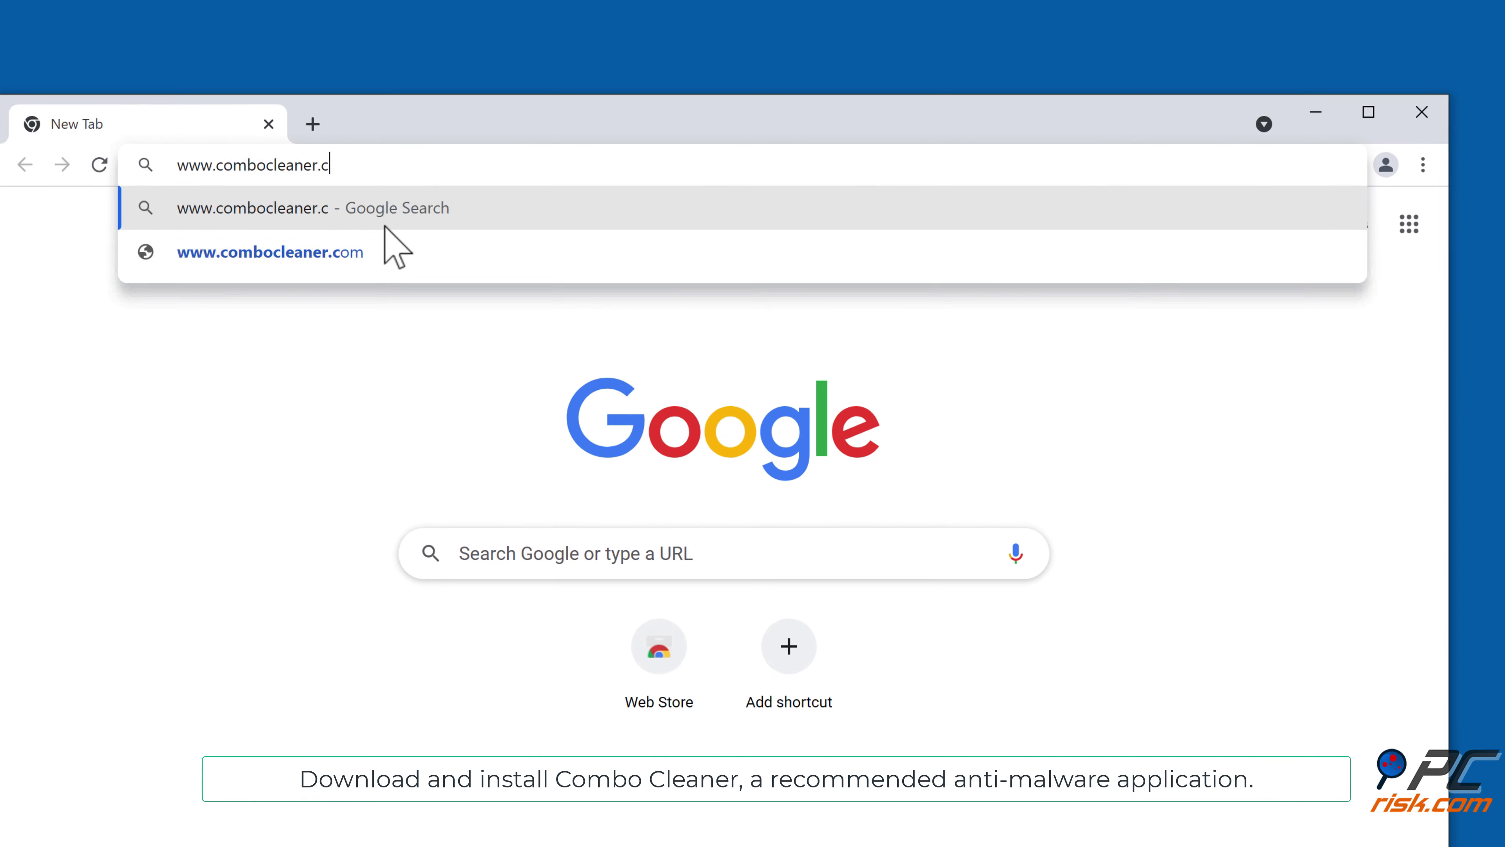
pyautogui.write('om')
pyautogui.press('Return')
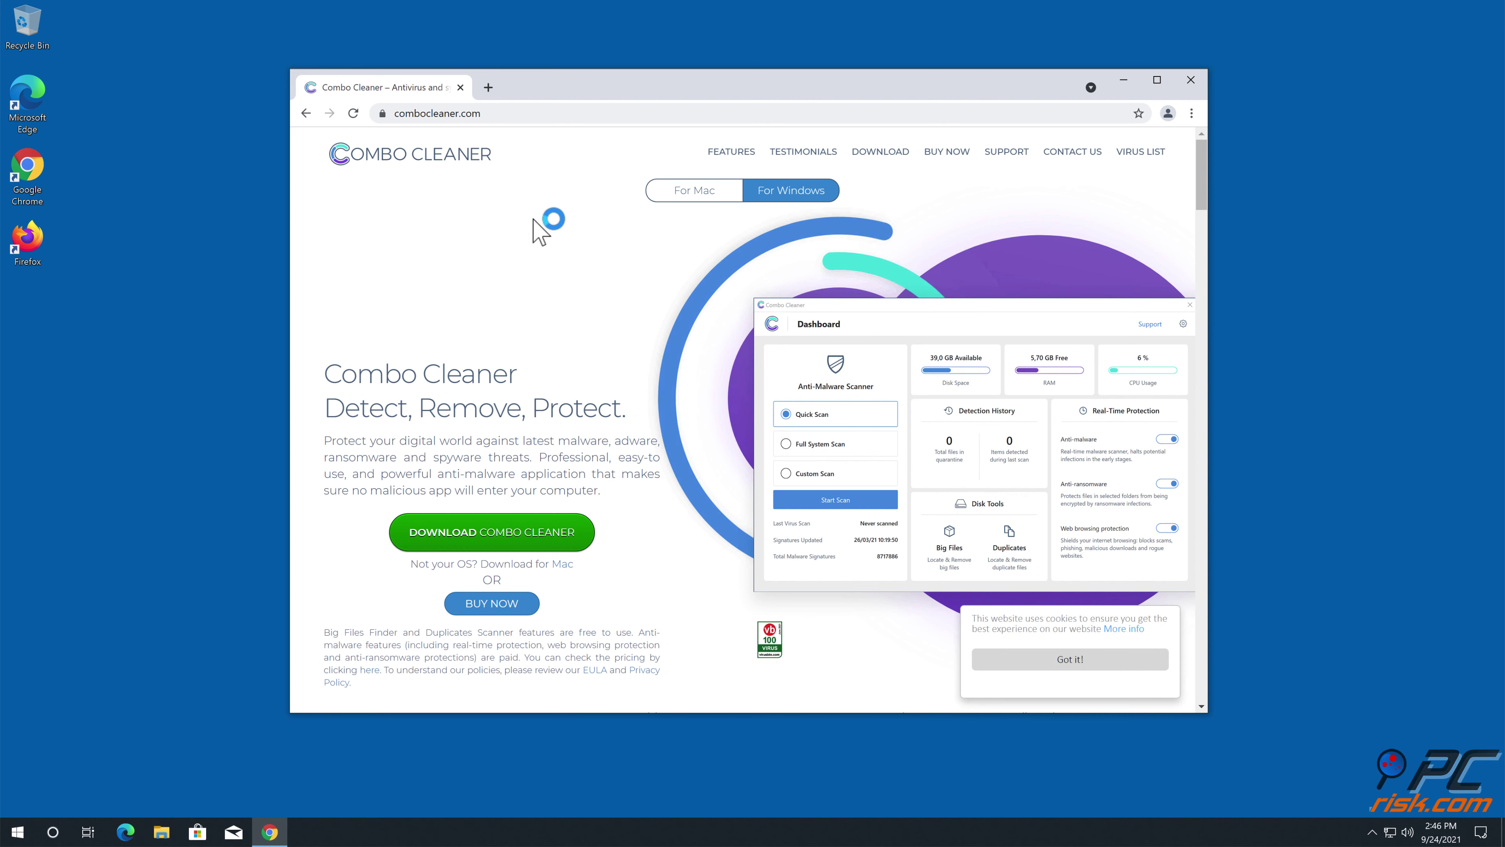
pyautogui.click(493, 546)
# Run CCSetup.exe, approve the UAC prompt, and finish installing Combo Cleaner.
pyautogui.click(400, 696)
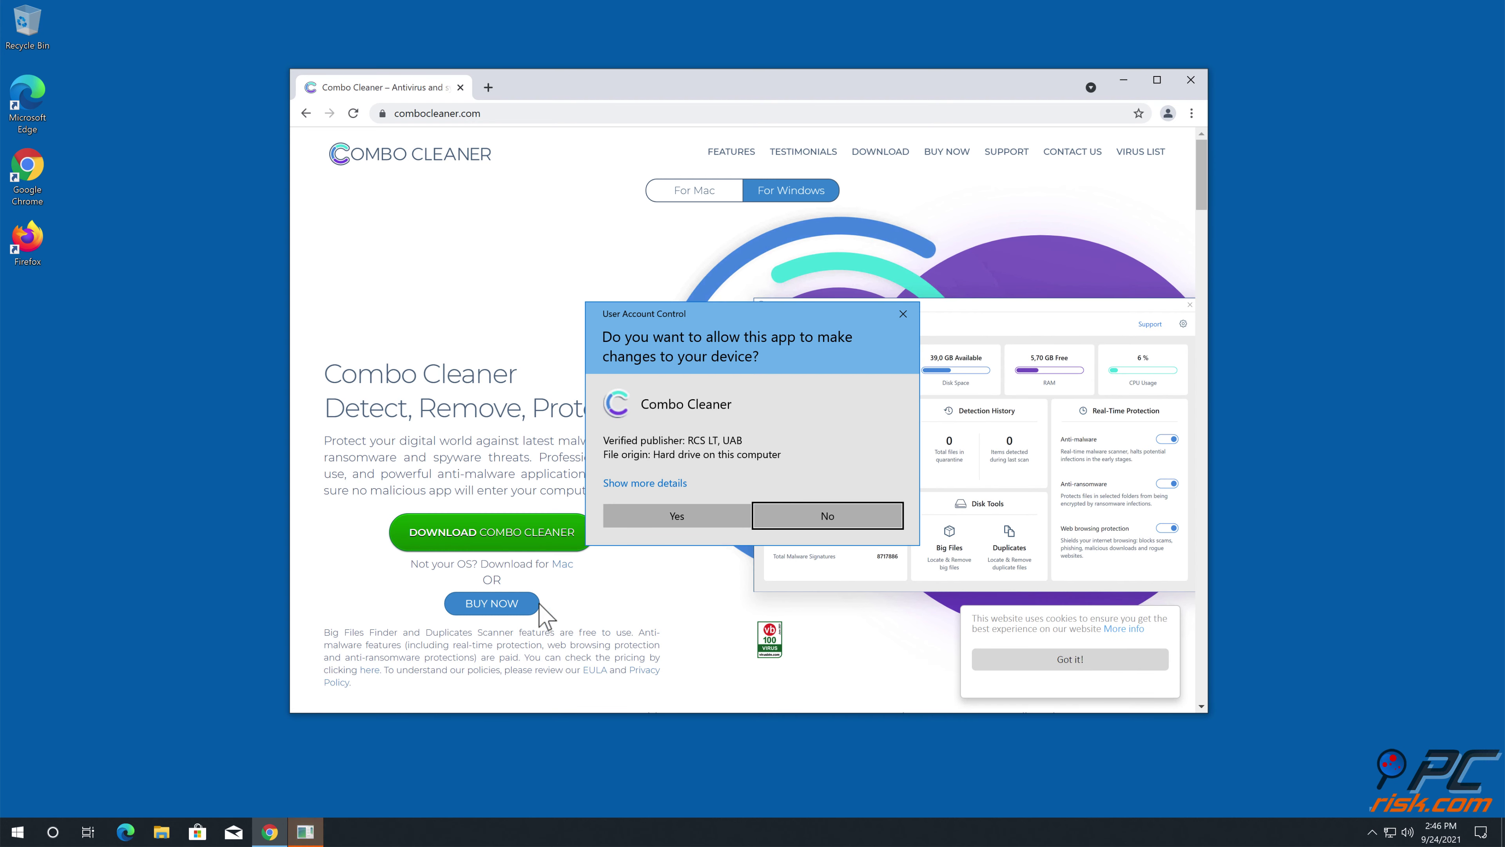
pyautogui.click(681, 522)
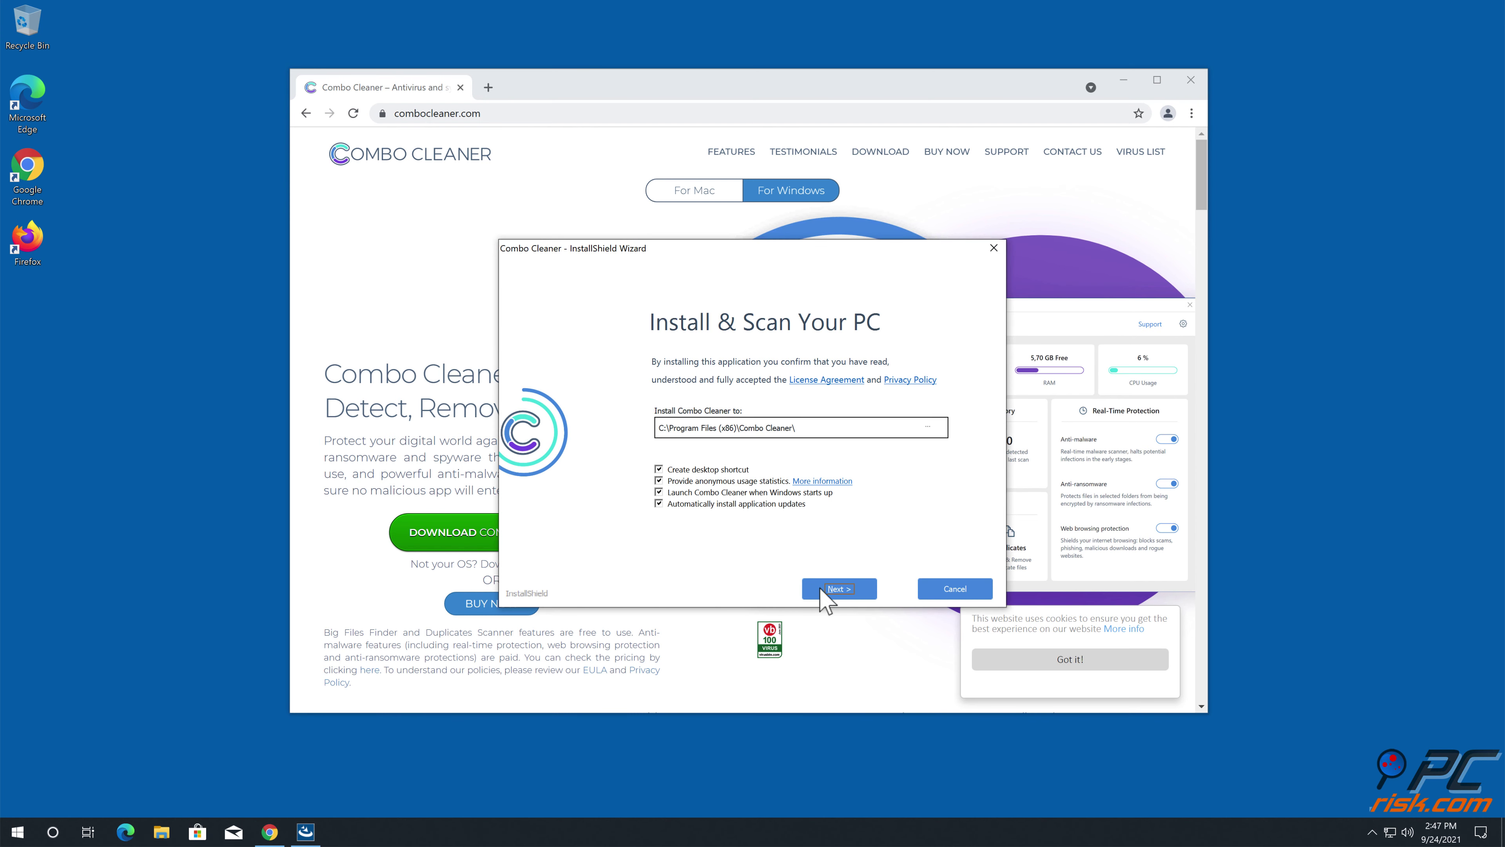
pyautogui.click(821, 589)
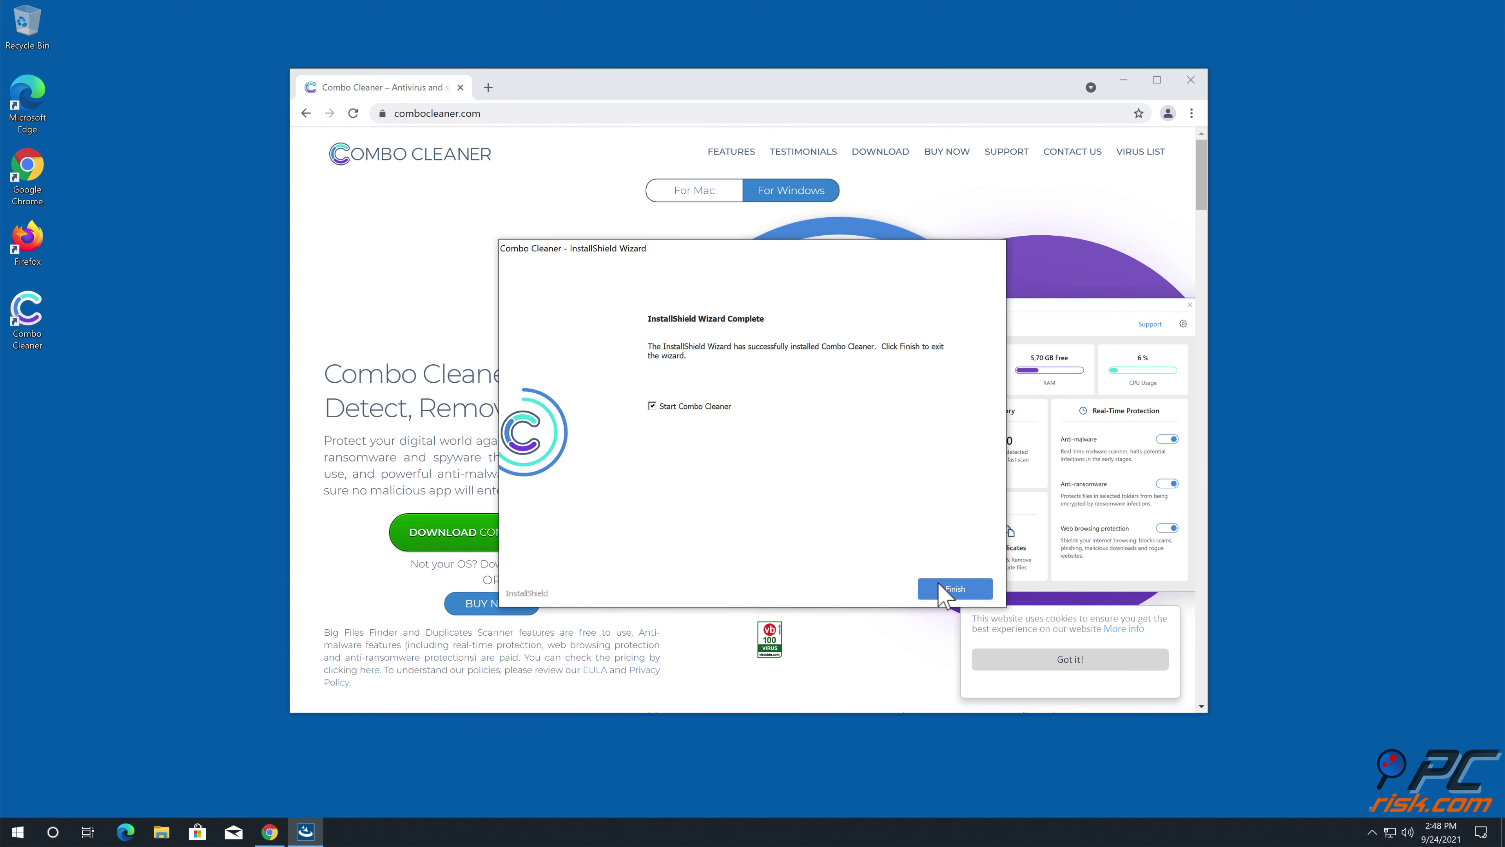
pyautogui.click(939, 583)
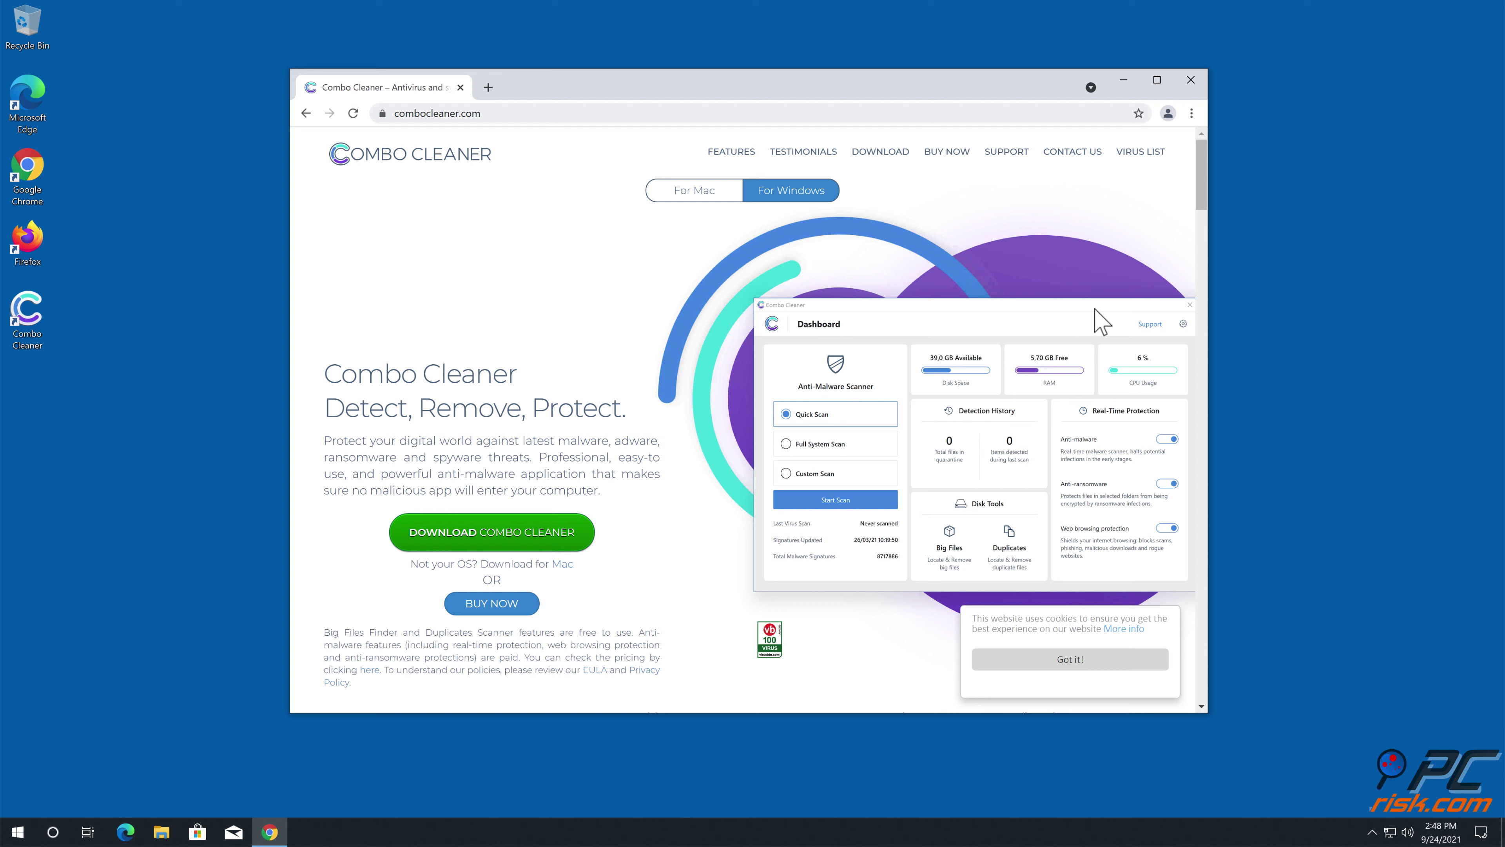
# Close the browser, run a Combo Cleaner Quick Scan, and quarantine the matrixstar.net Ads threat.
pyautogui.click(1191, 82)
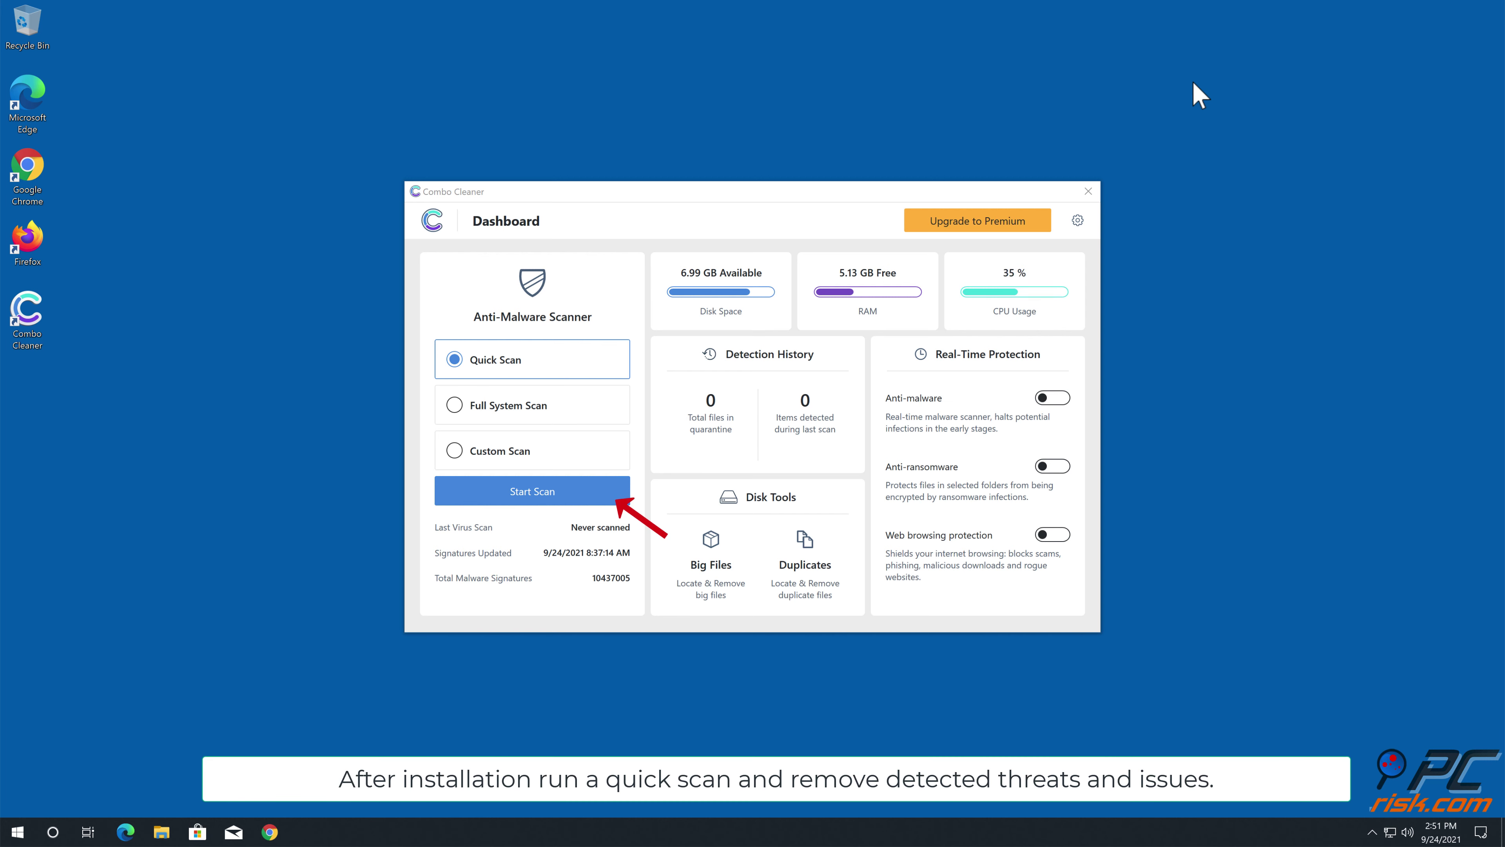
pyautogui.click(566, 492)
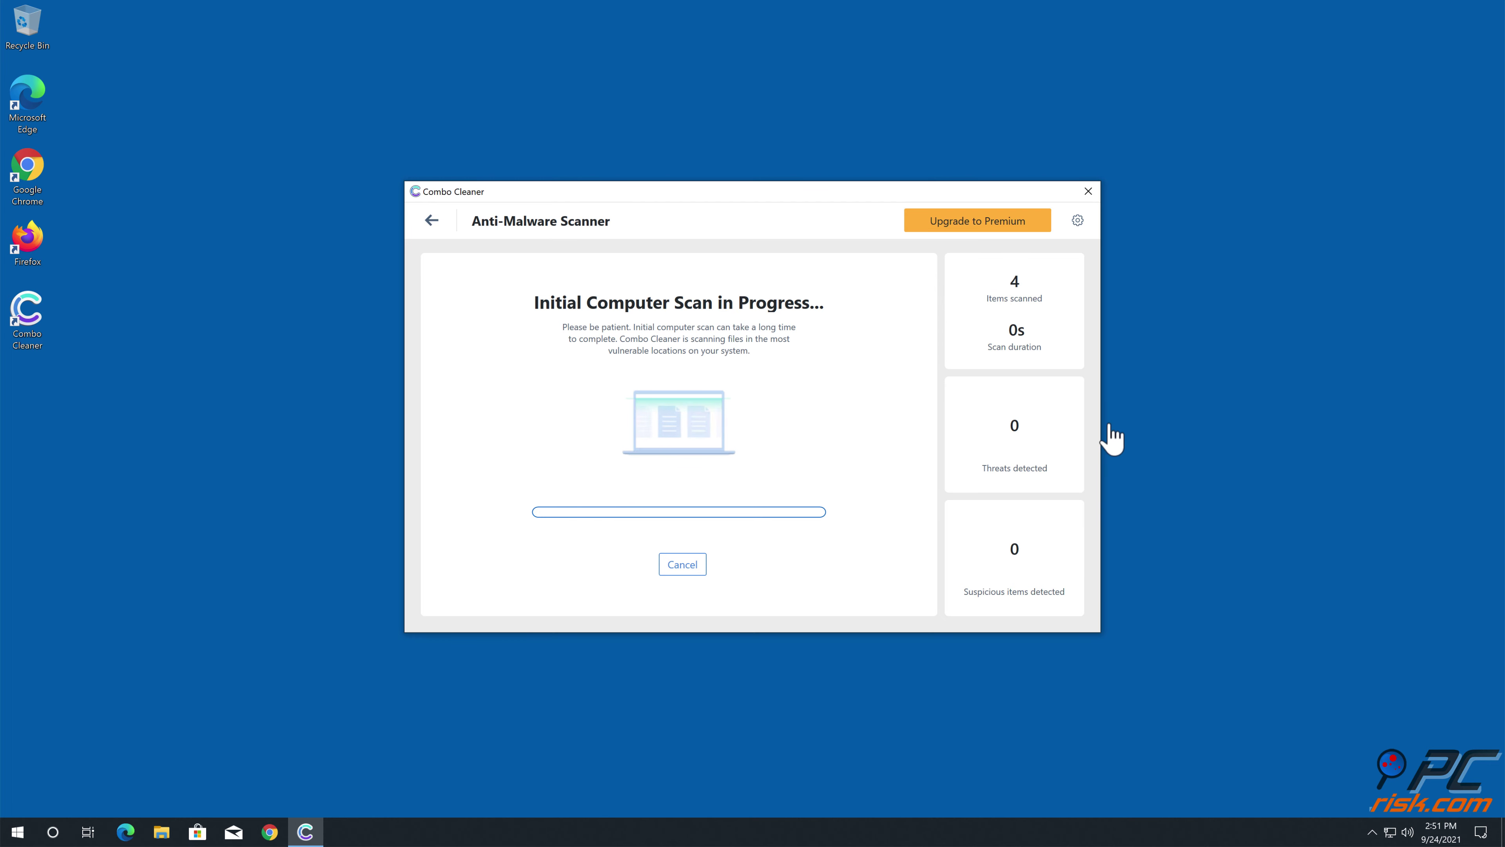
pyautogui.click(1109, 436)
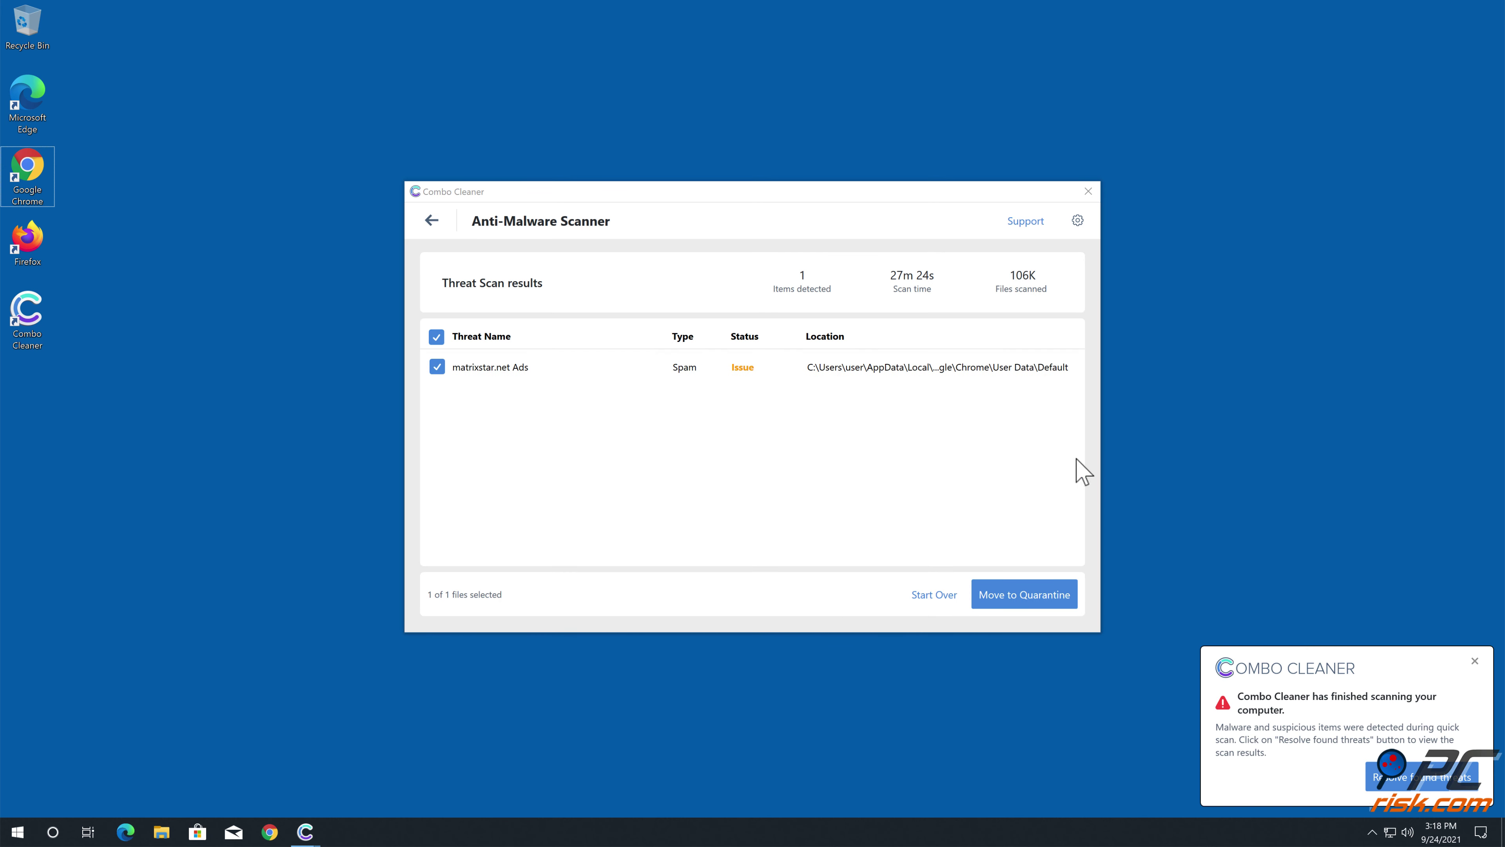
pyautogui.click(1028, 595)
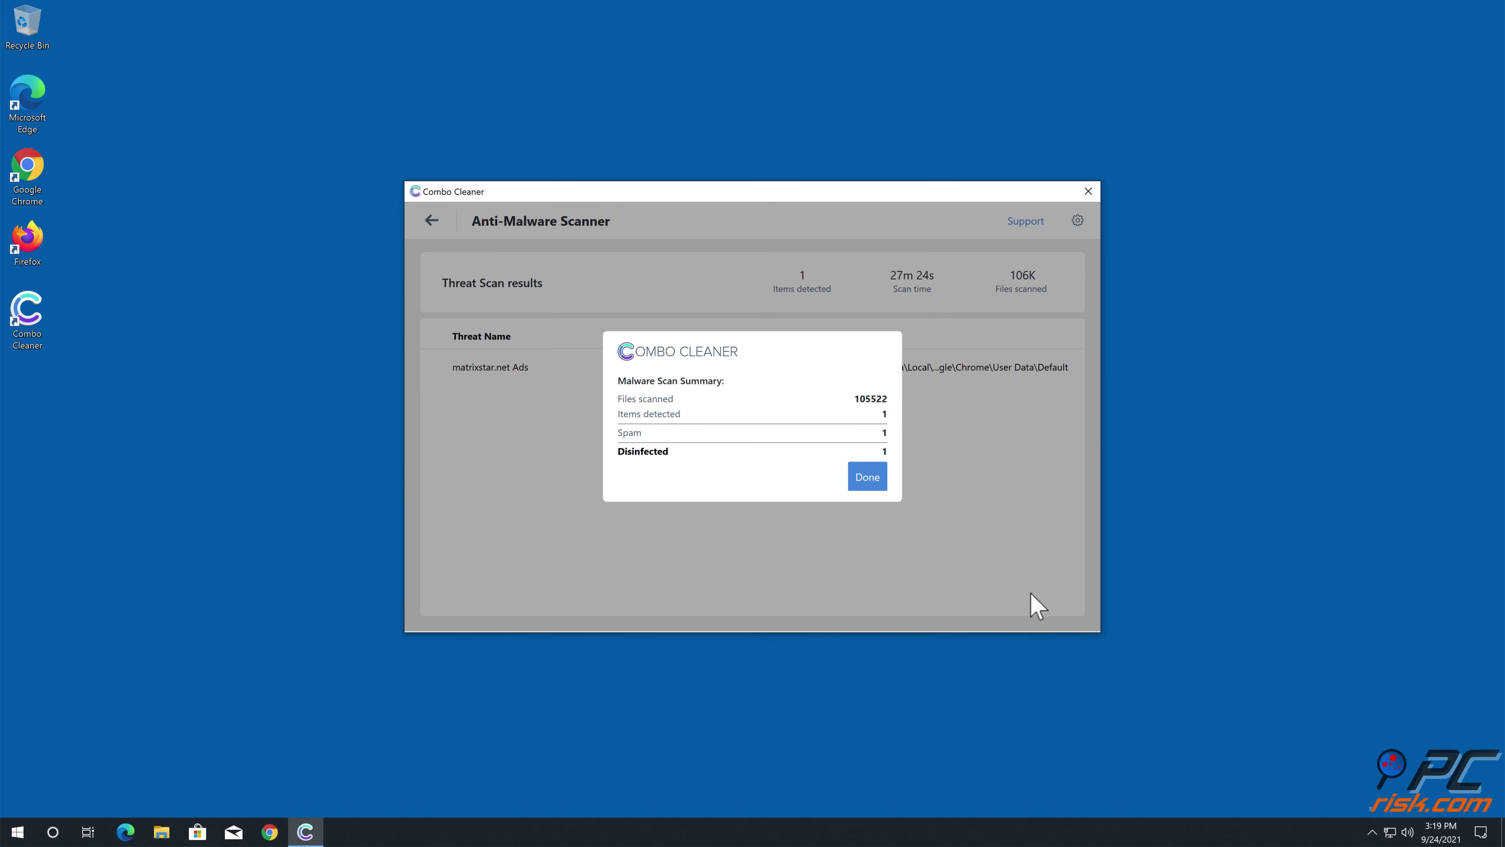
pyautogui.click(871, 485)
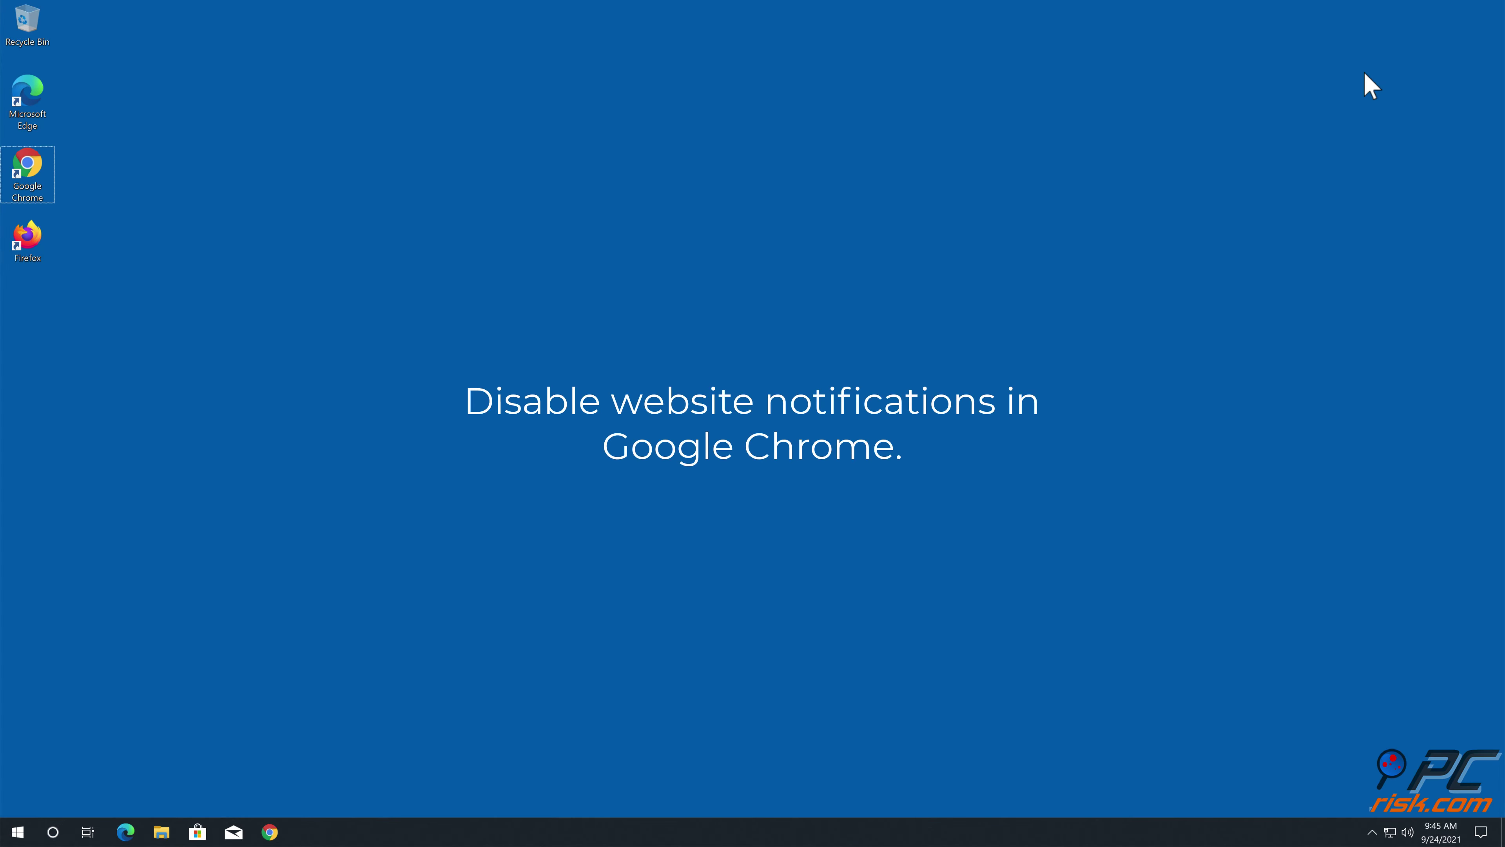
# Relaunch Chrome and open Settings > Privacy and security > Site Settings > Notifications.
pyautogui.doubleClick(35, 176)
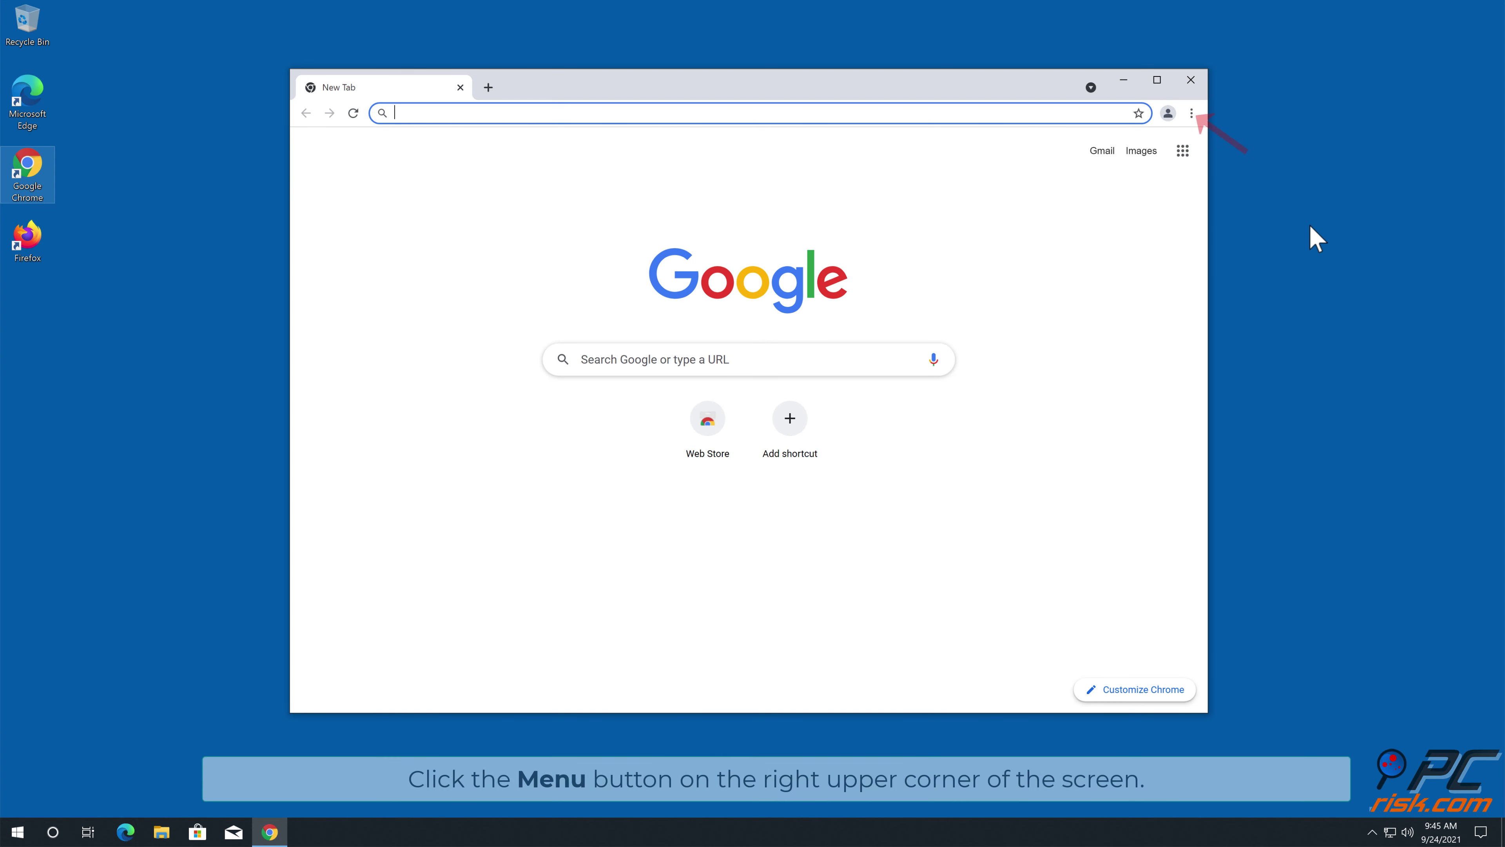
pyautogui.click(1191, 114)
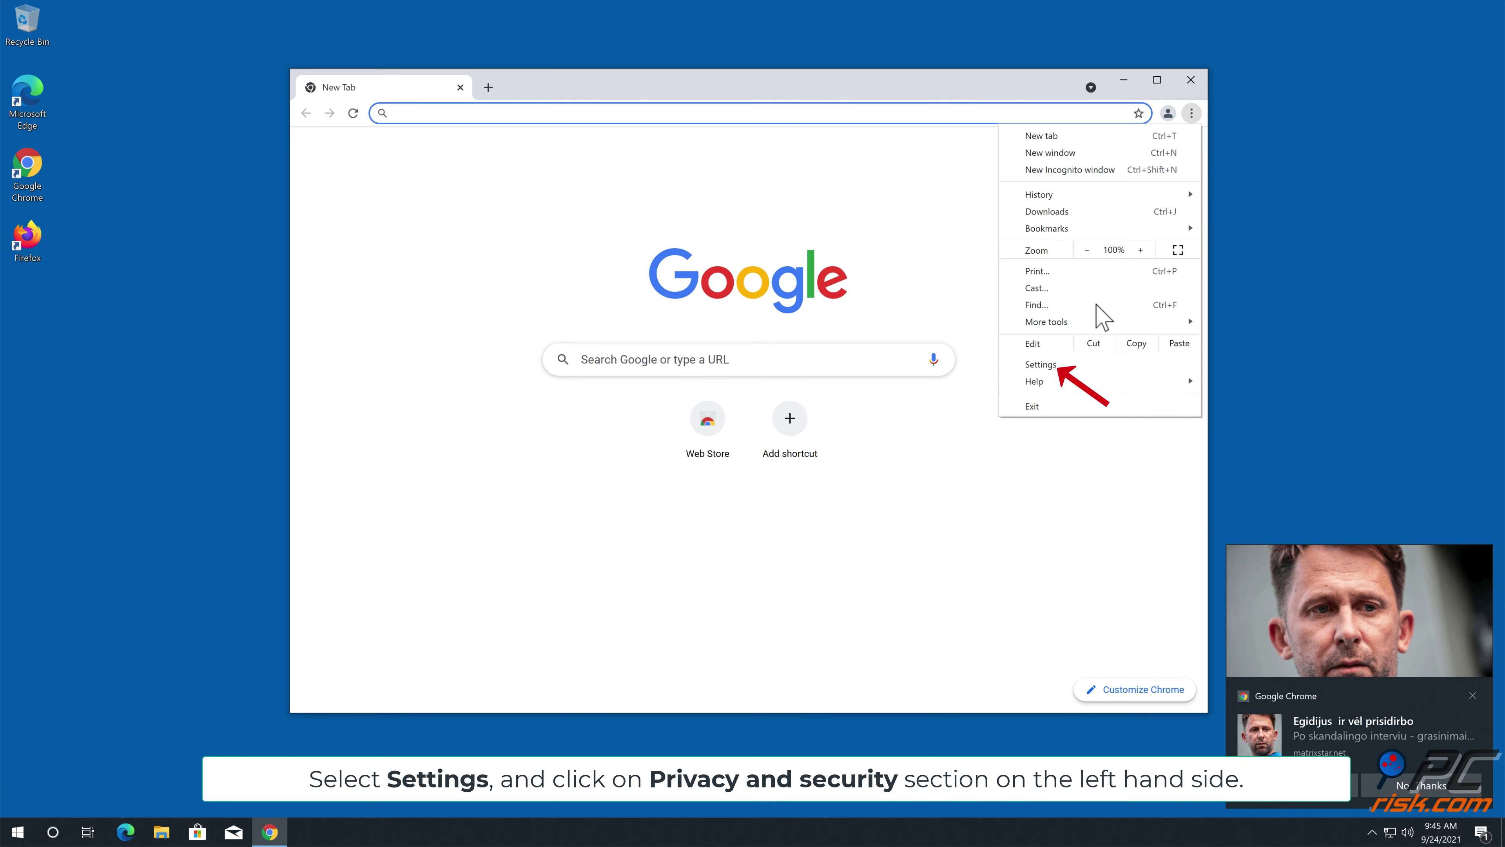
pyautogui.click(1043, 364)
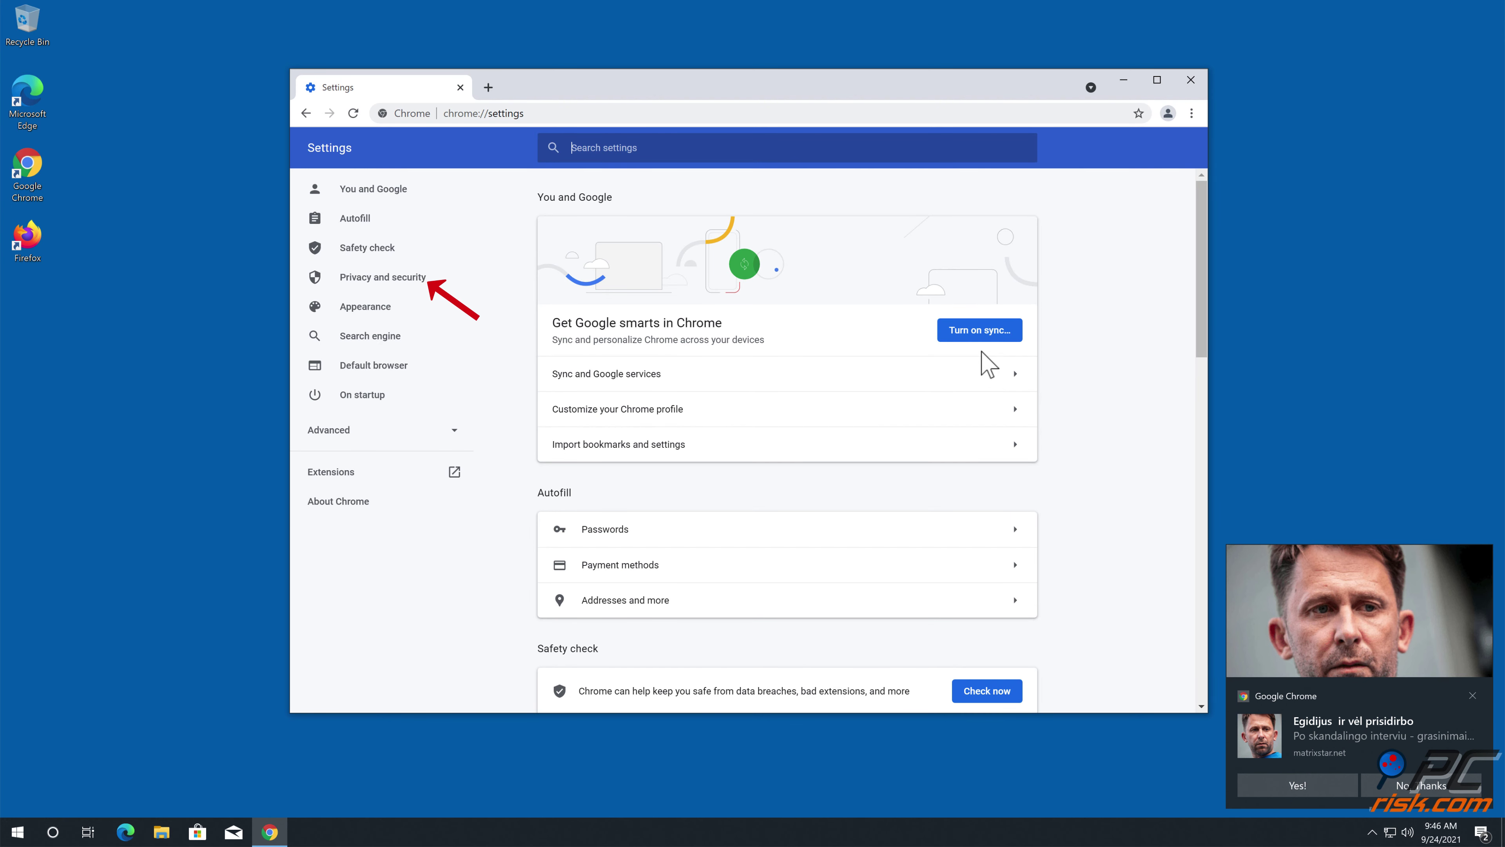
pyautogui.click(401, 279)
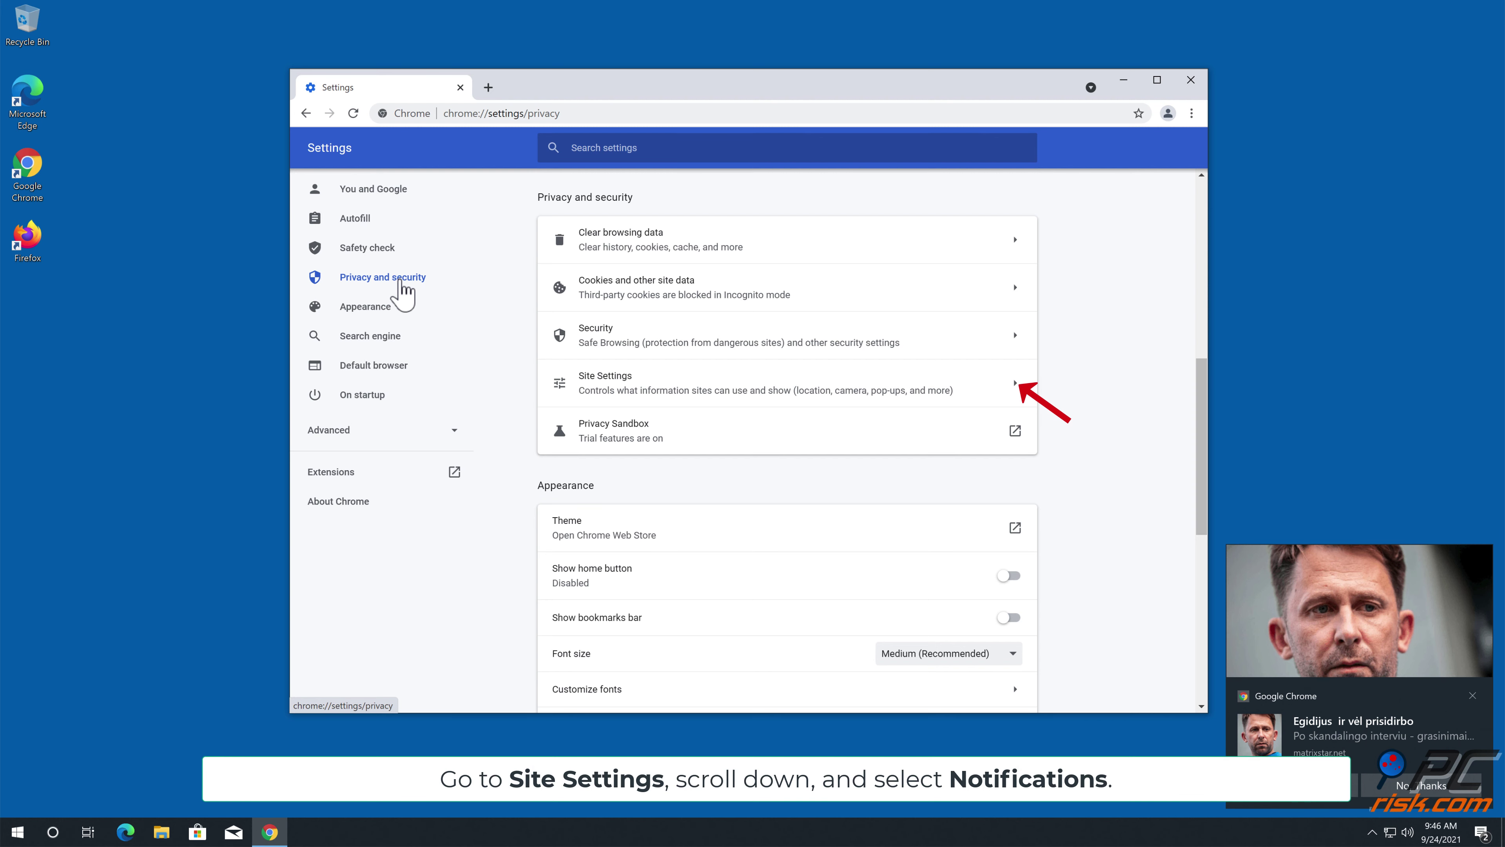
pyautogui.click(1007, 384)
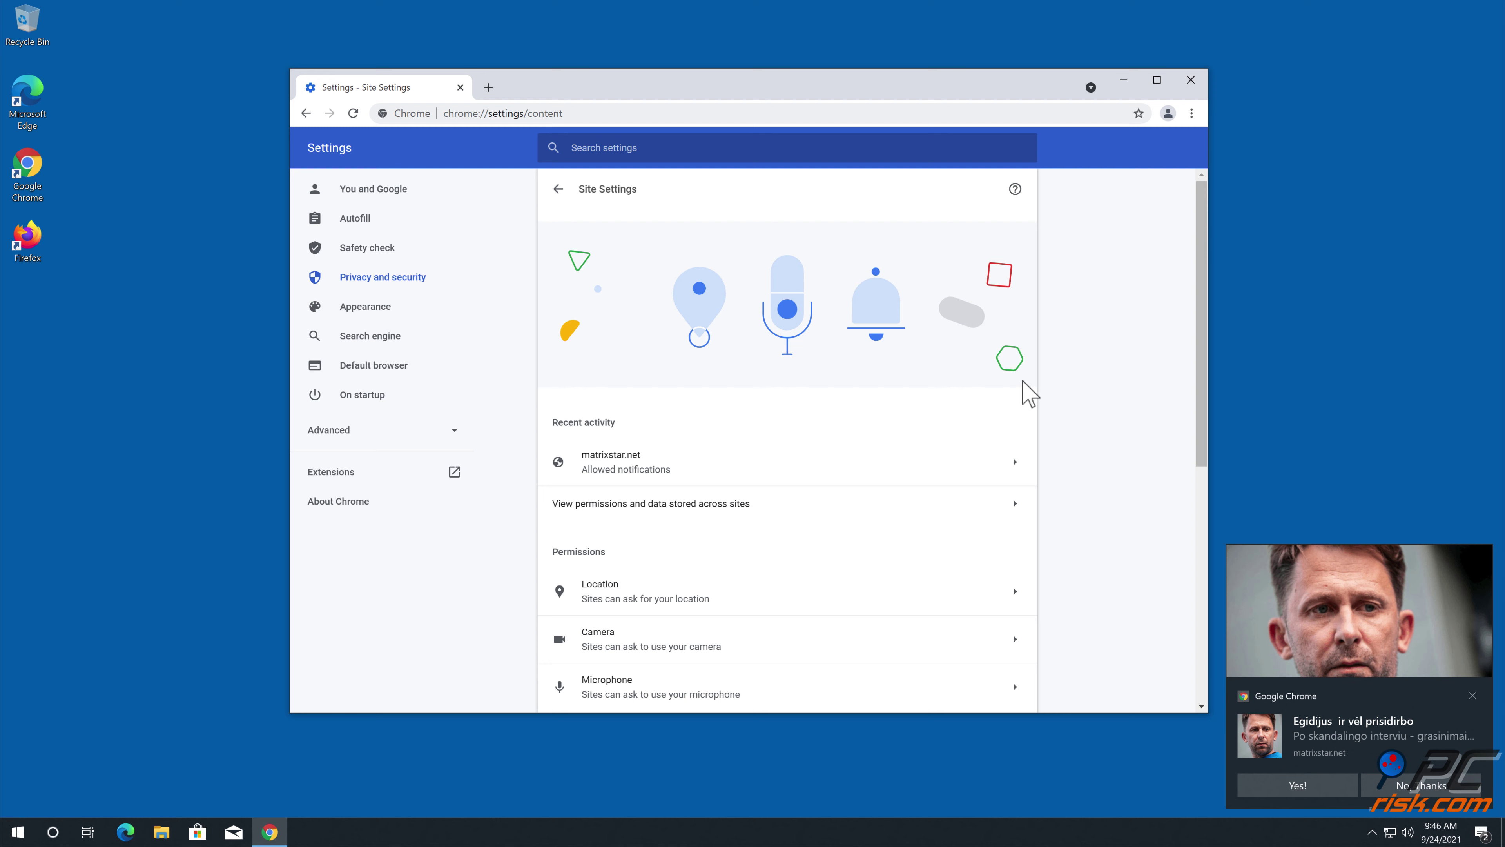
pyautogui.moveTo(1200, 343); pyautogui.dragTo(1182, 537)
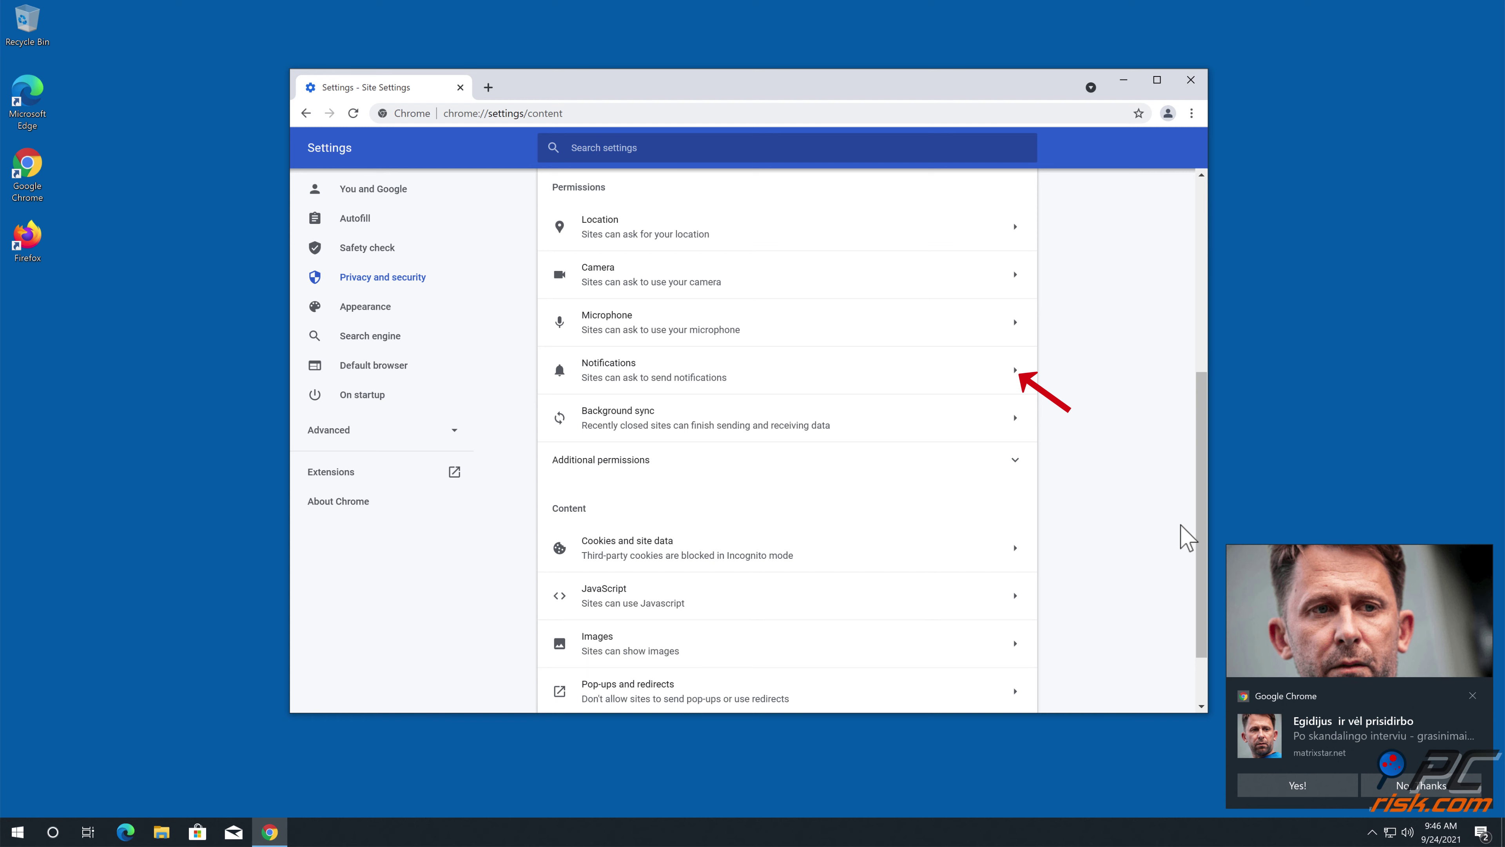
pyautogui.click(1013, 372)
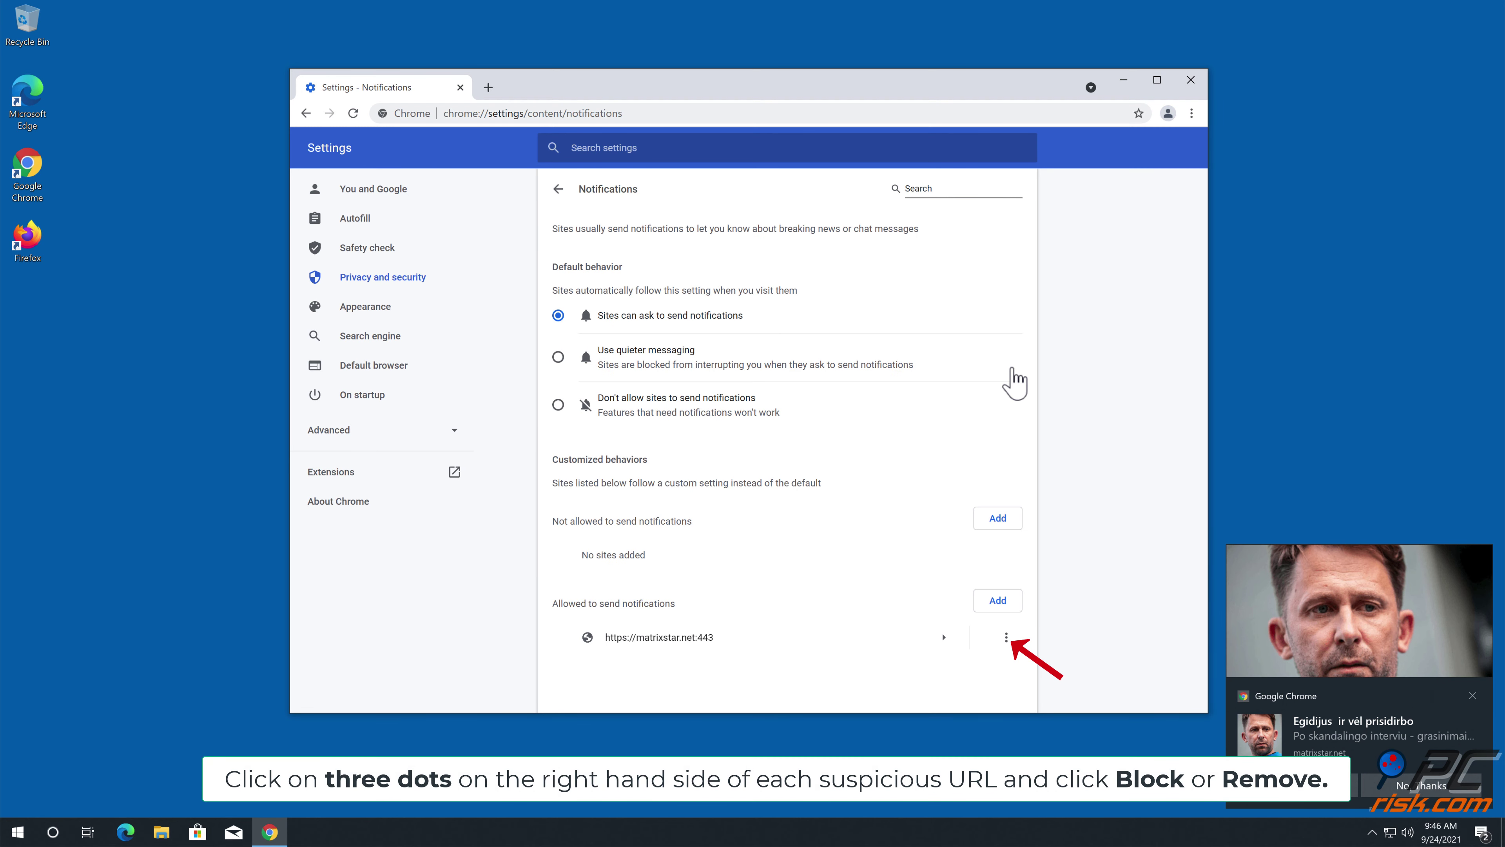
# Remove matrixstar.net from the allowed notification sites and close Chrome.
pyautogui.click(1007, 638)
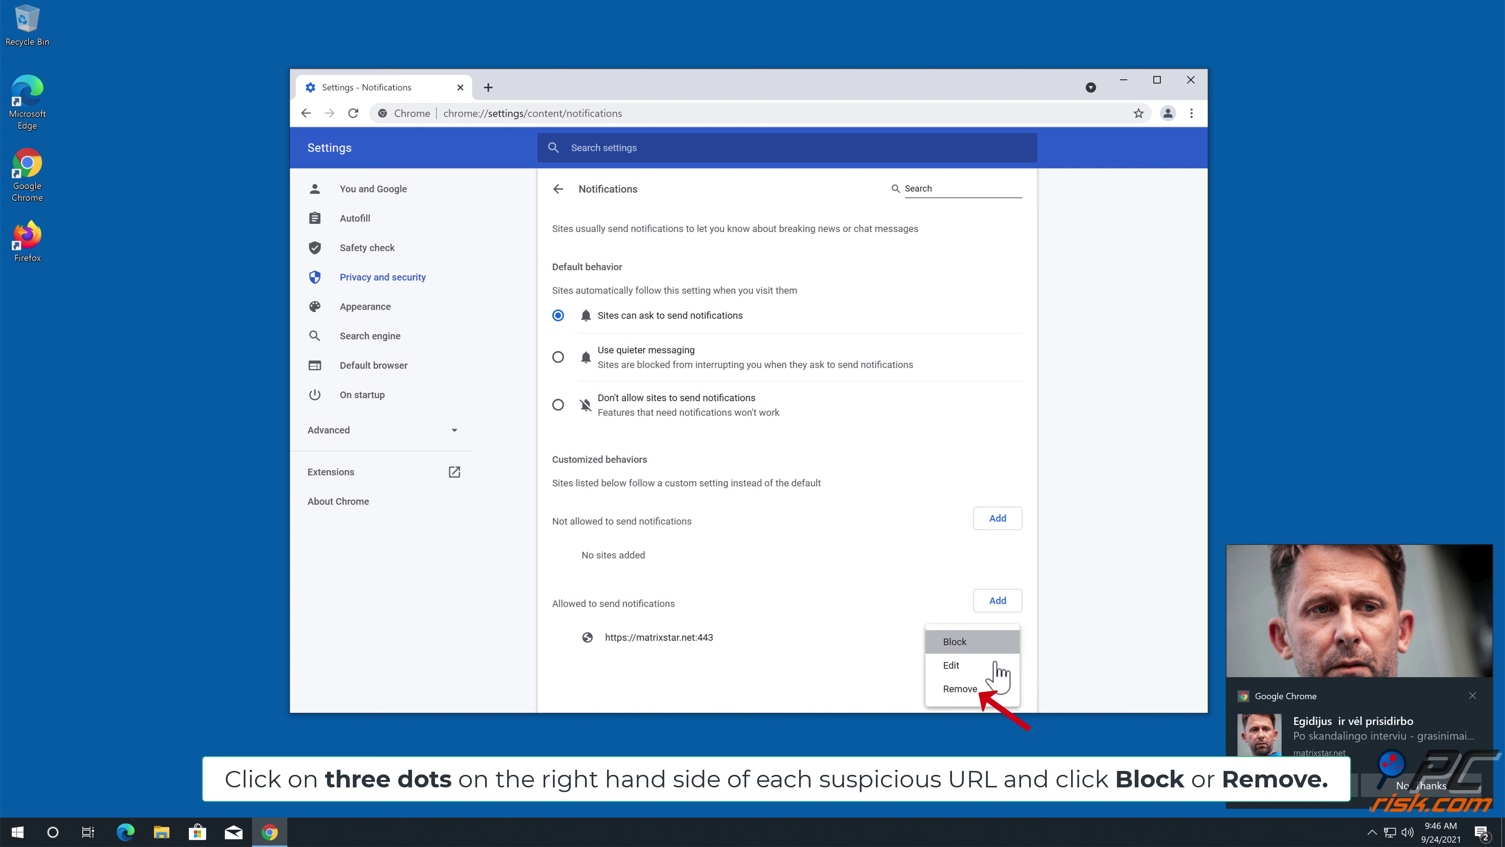
pyautogui.click(970, 690)
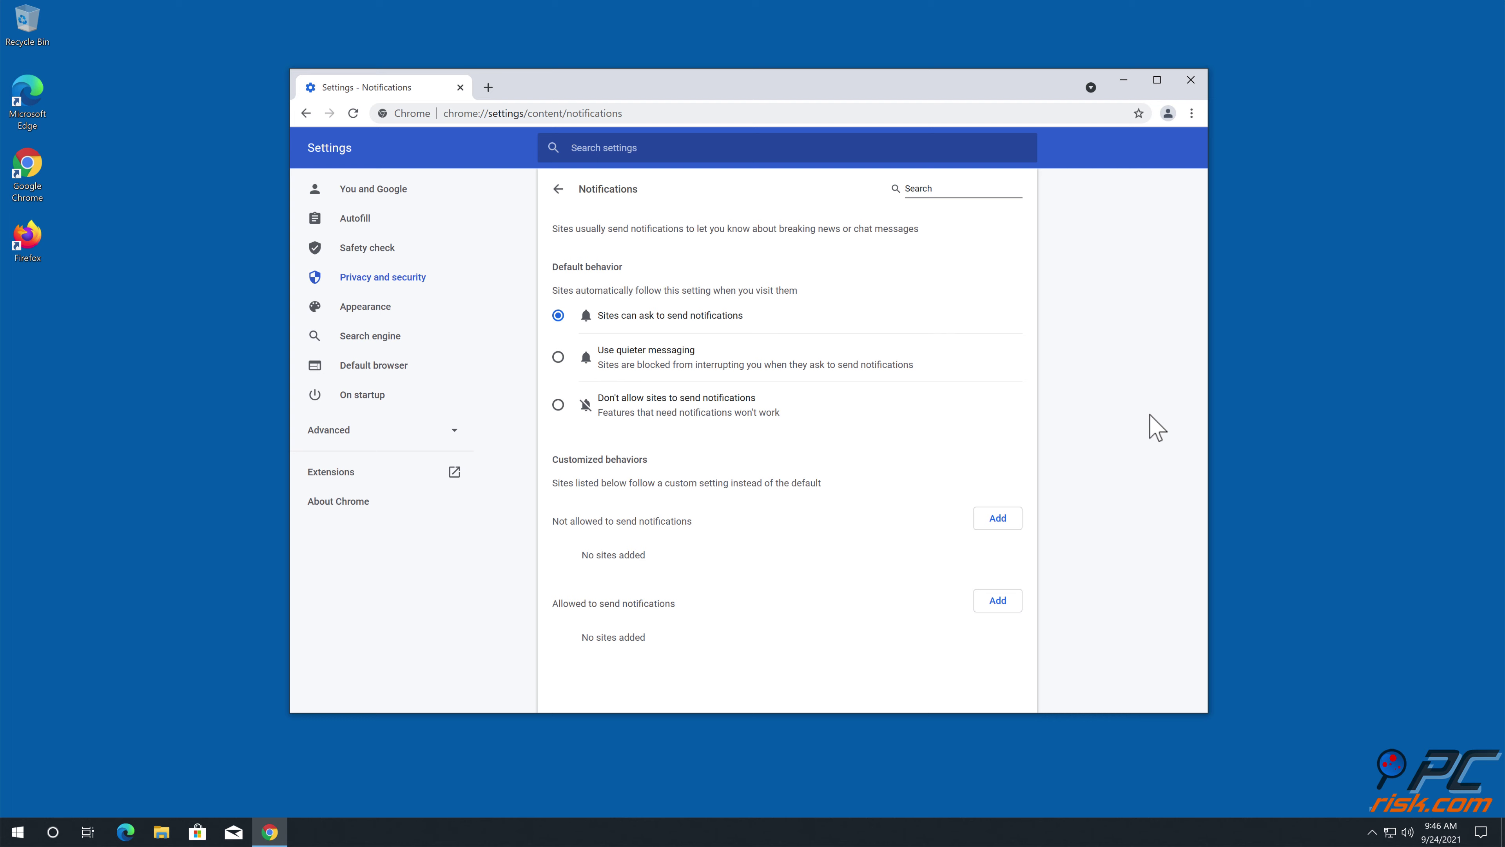
pyautogui.click(1192, 82)
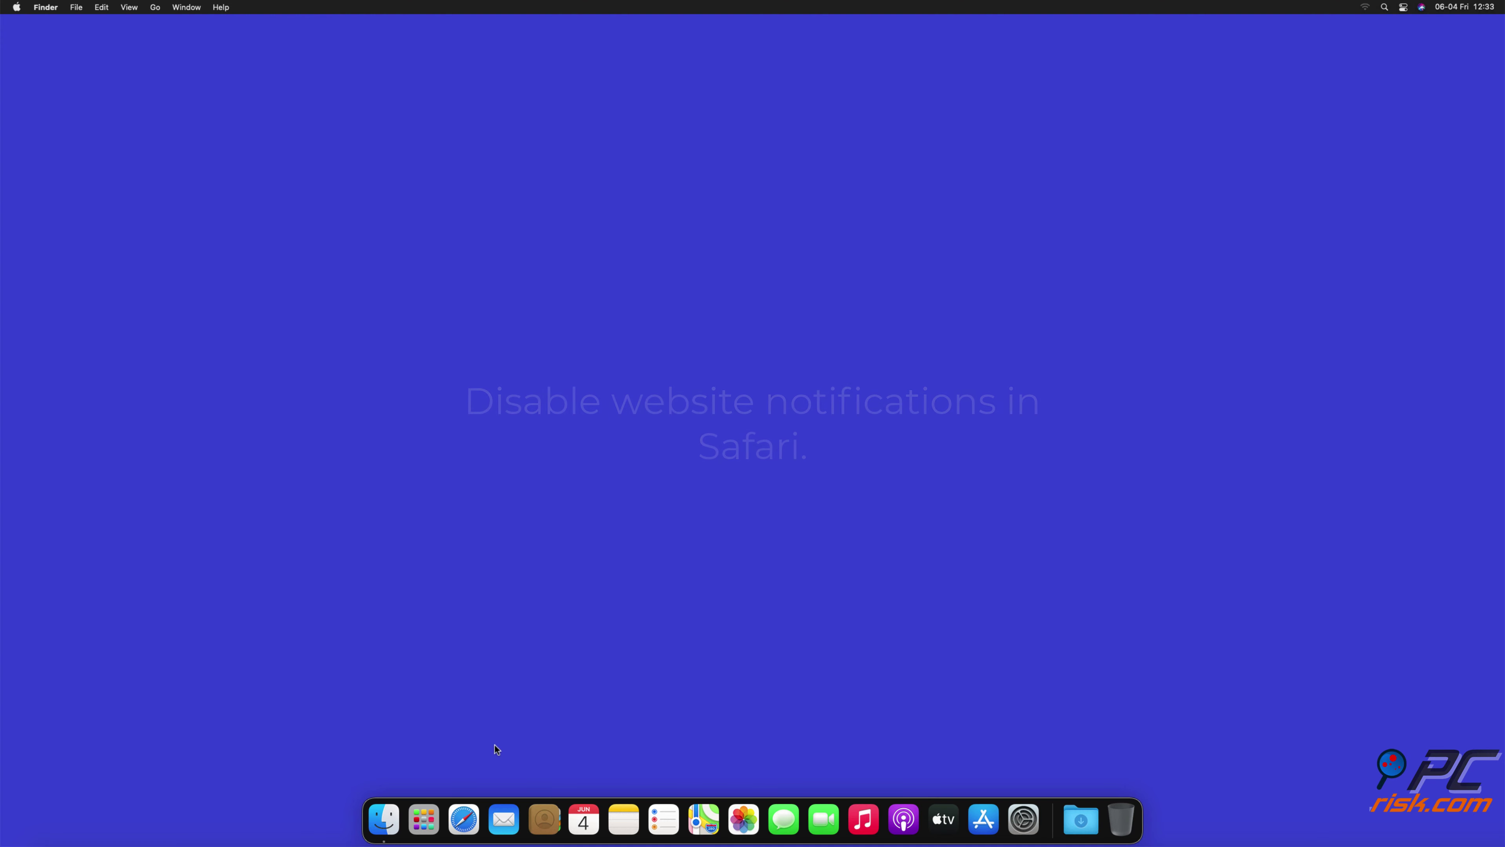
# Launch Safari from the Dock.
pyautogui.click(455, 827)
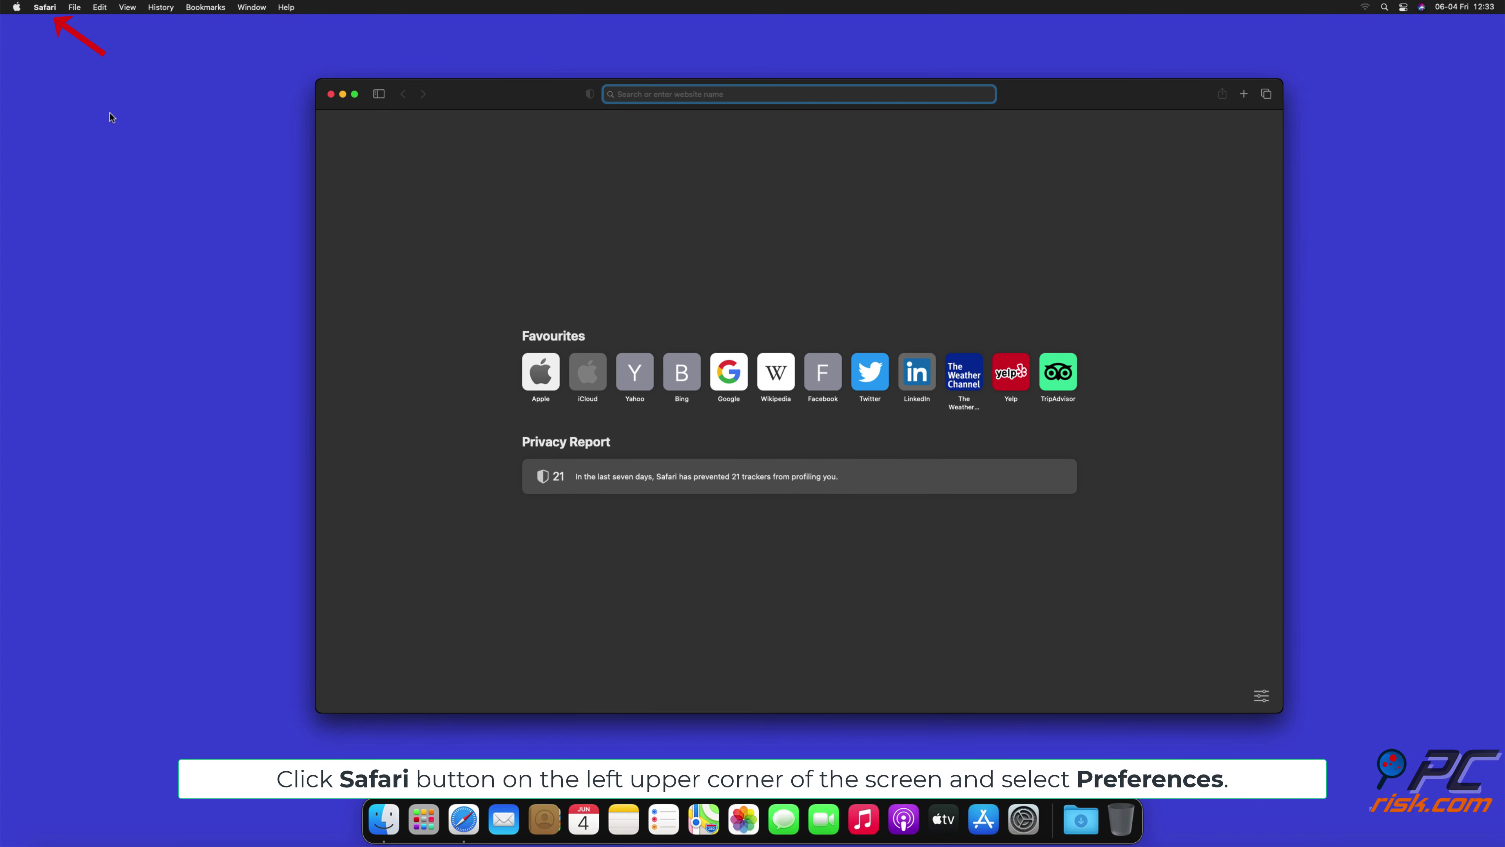
# Open Safari Preferences to the Websites > Notifications list.
pyautogui.click(45, 9)
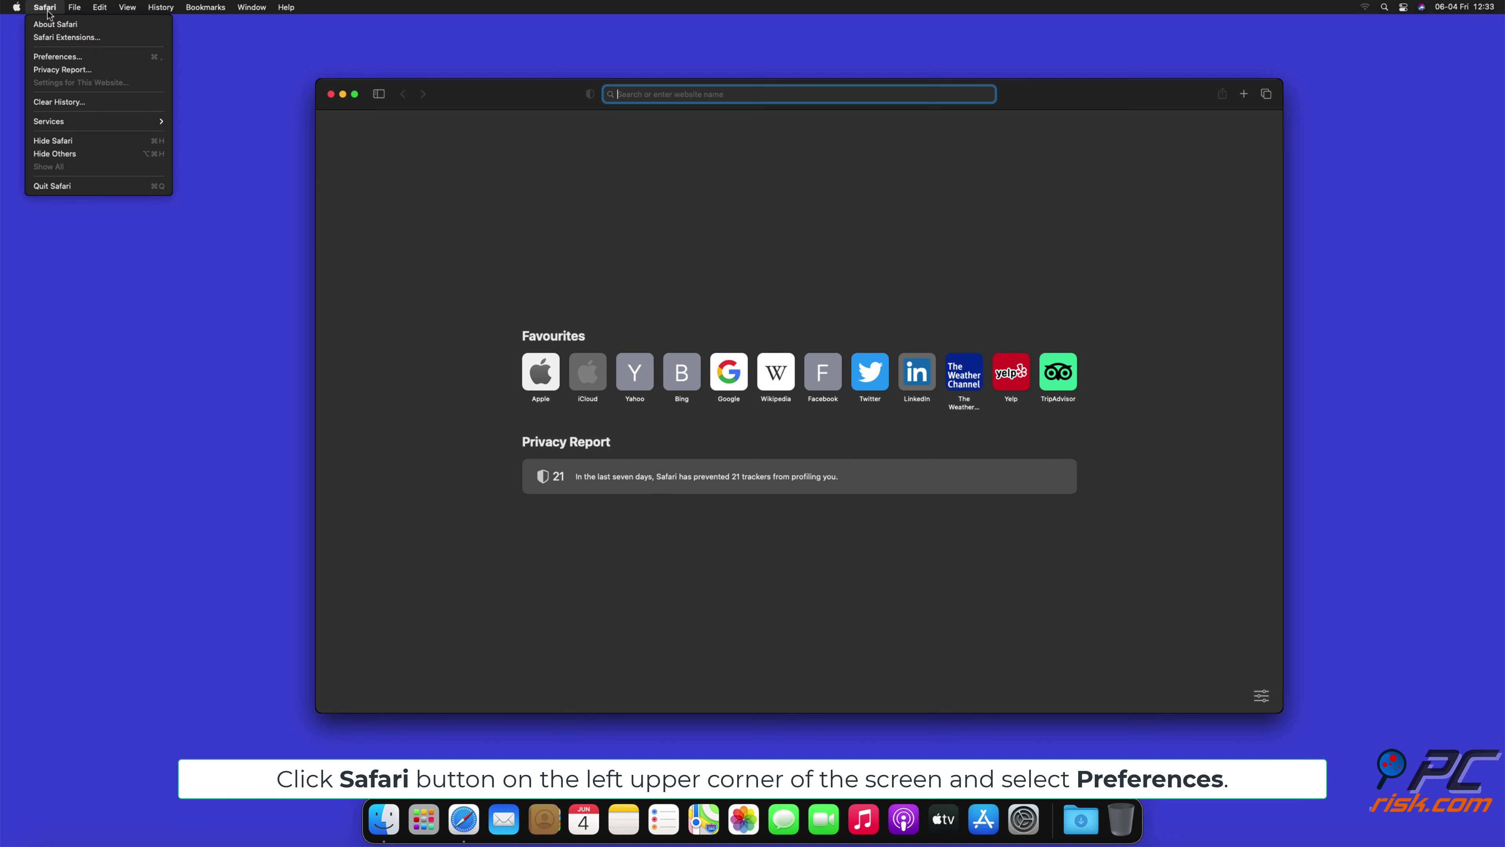
pyautogui.click(74, 57)
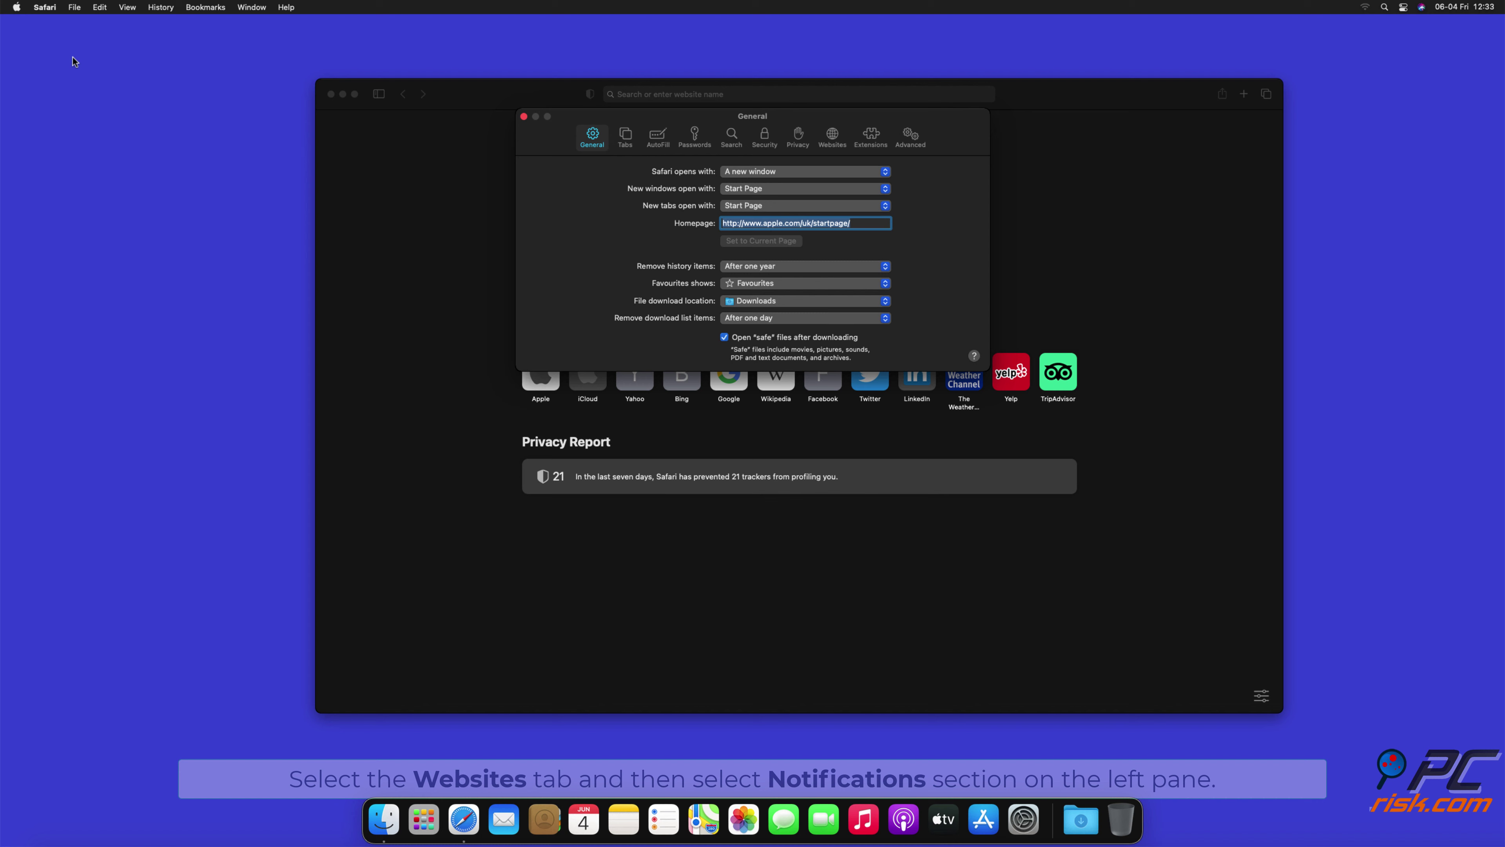
pyautogui.click(829, 138)
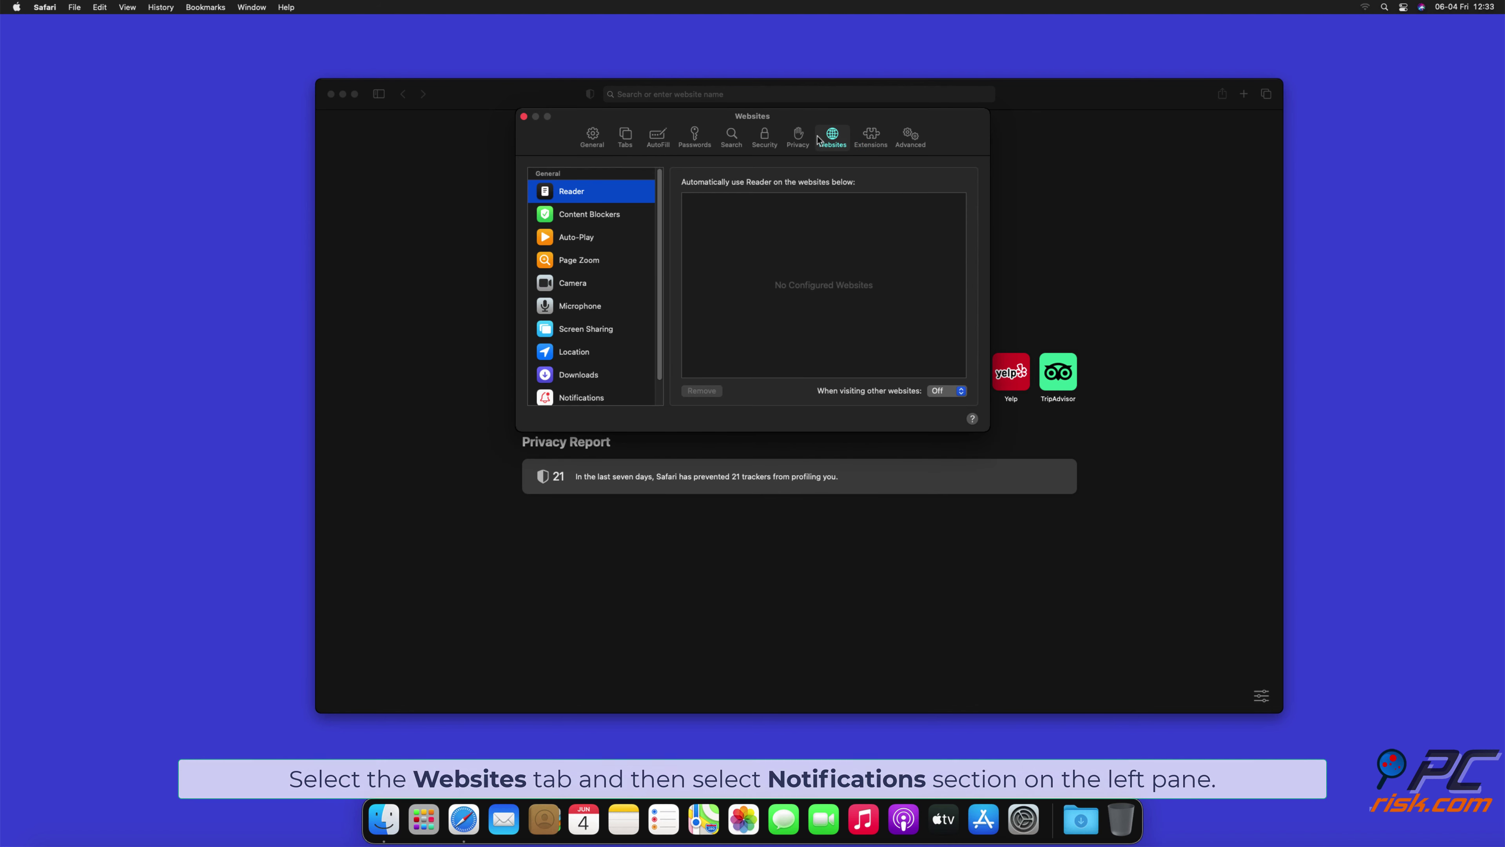
pyautogui.scroll(-2, 659, 218)
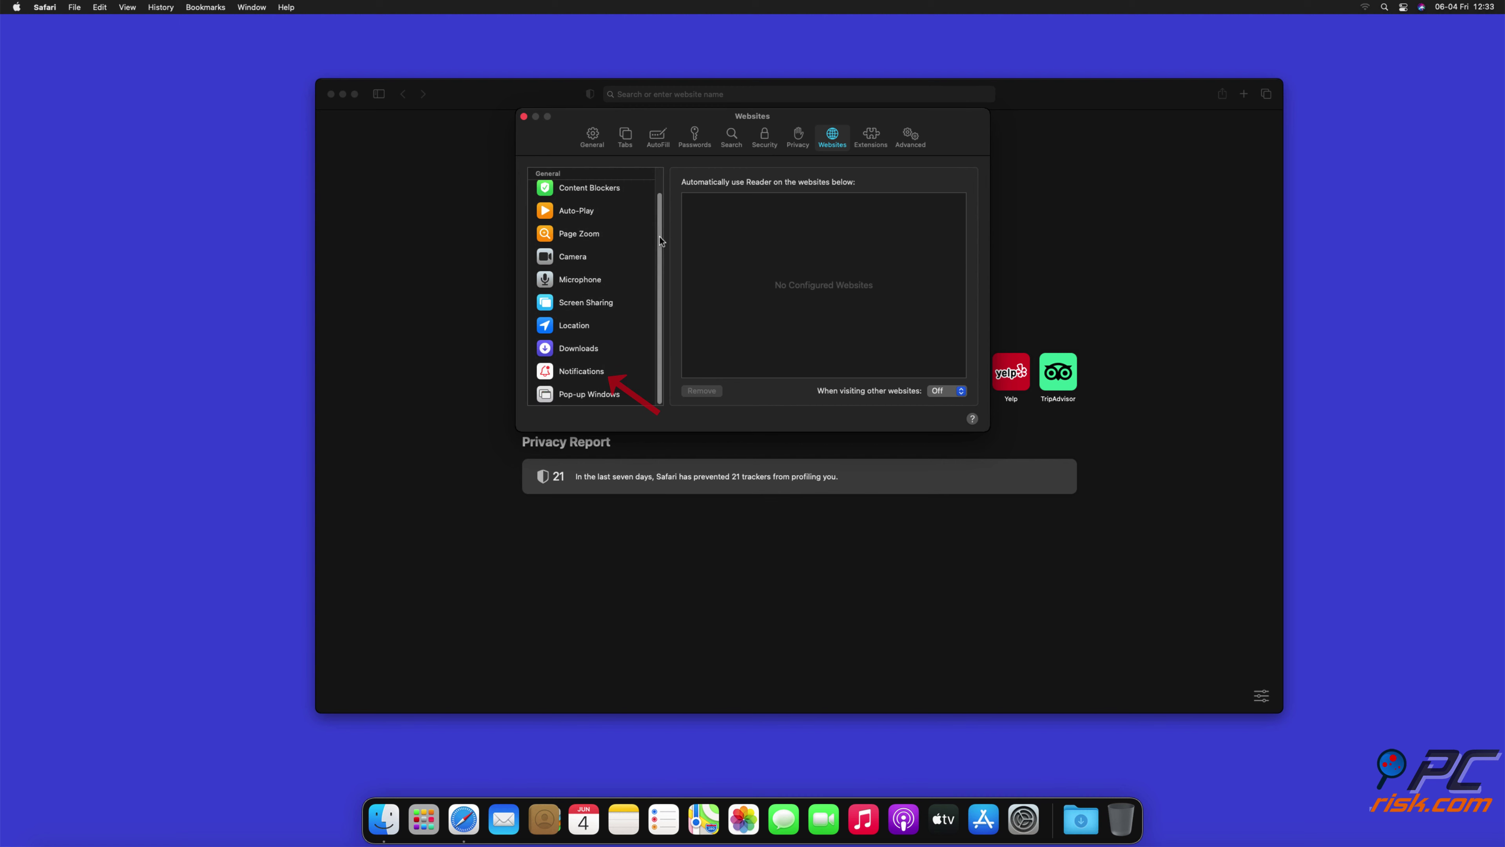
pyautogui.click(581, 372)
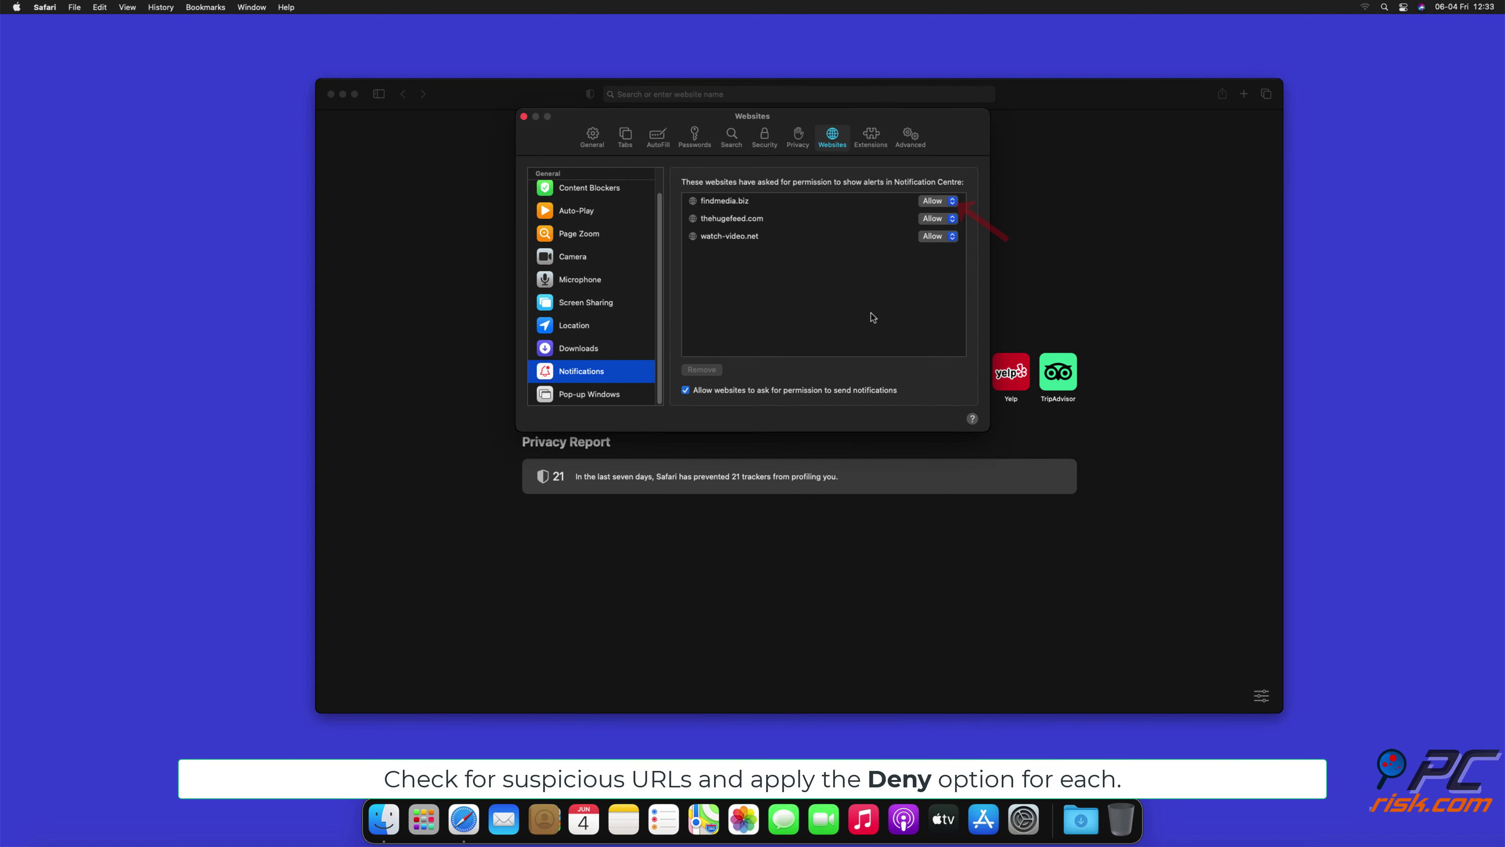
# Set findmedia.biz, thehugefeed.com and watch-video.net to Deny for notifications.
pyautogui.click(952, 203)
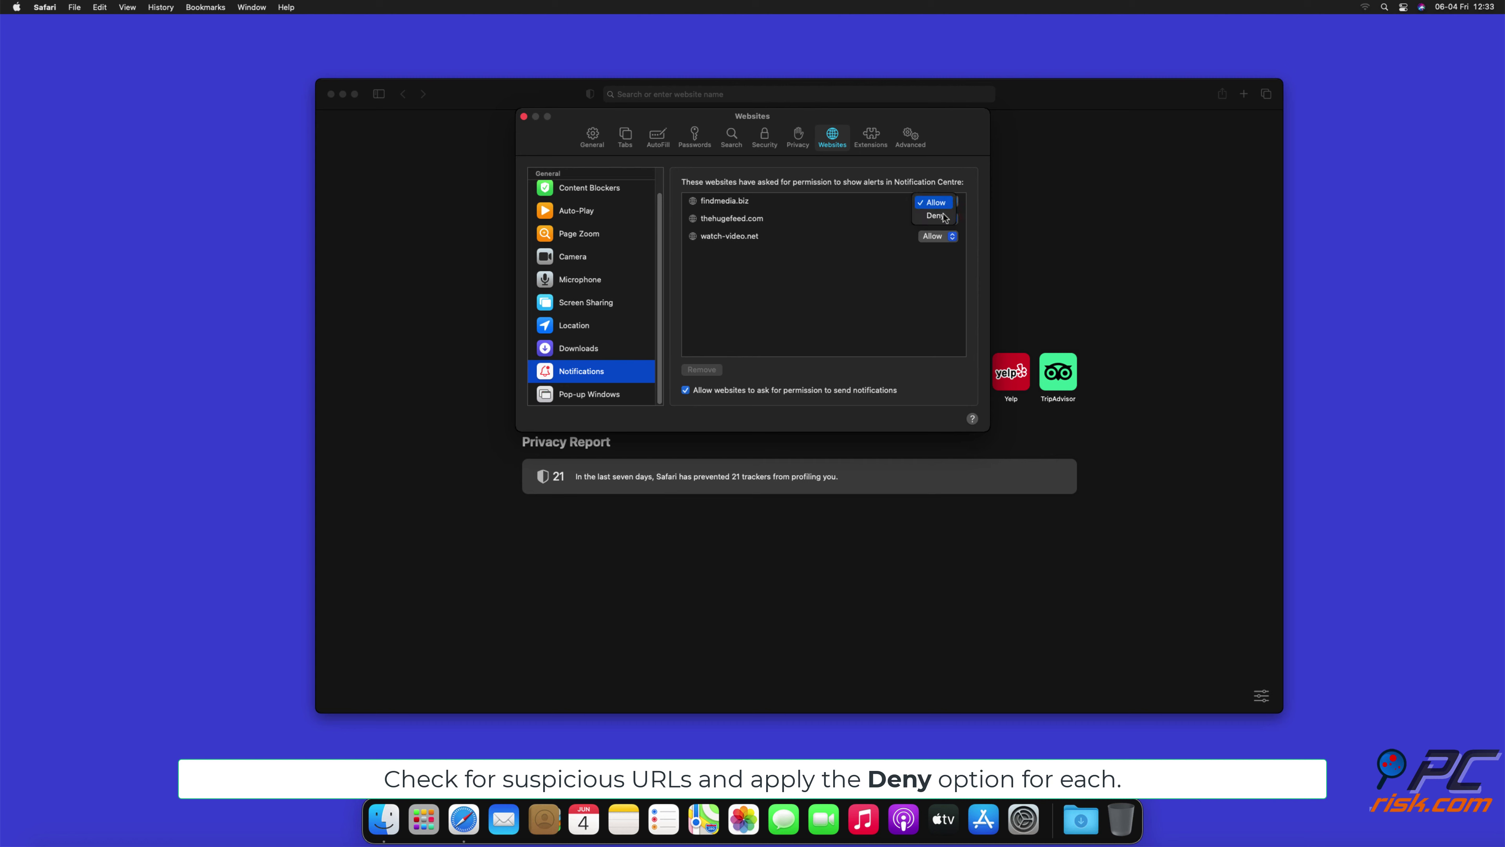
pyautogui.click(944, 217)
pyautogui.click(954, 218)
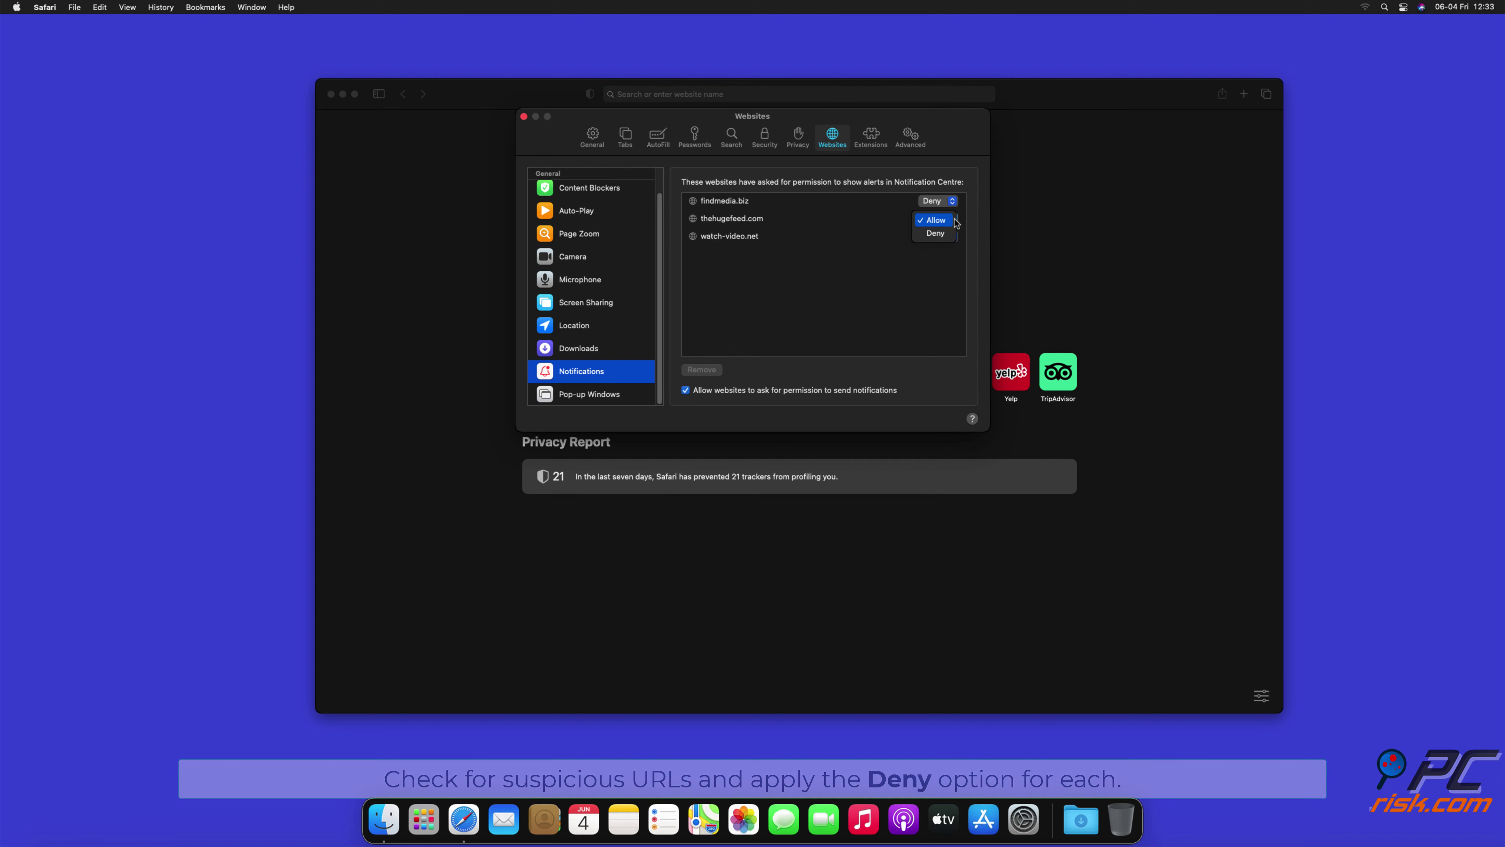
pyautogui.click(935, 232)
pyautogui.click(950, 238)
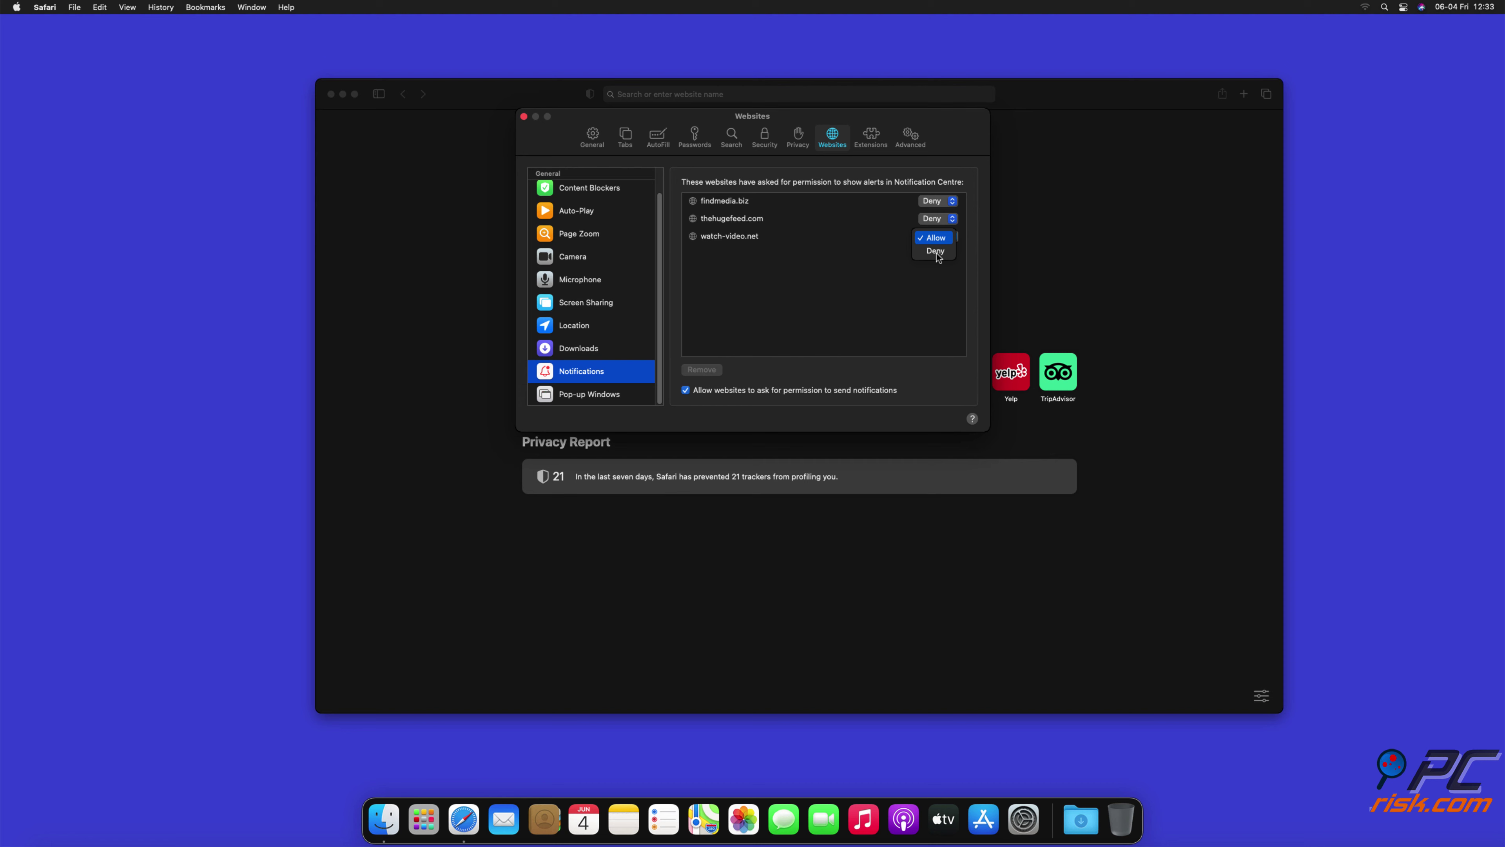
pyautogui.click(936, 251)
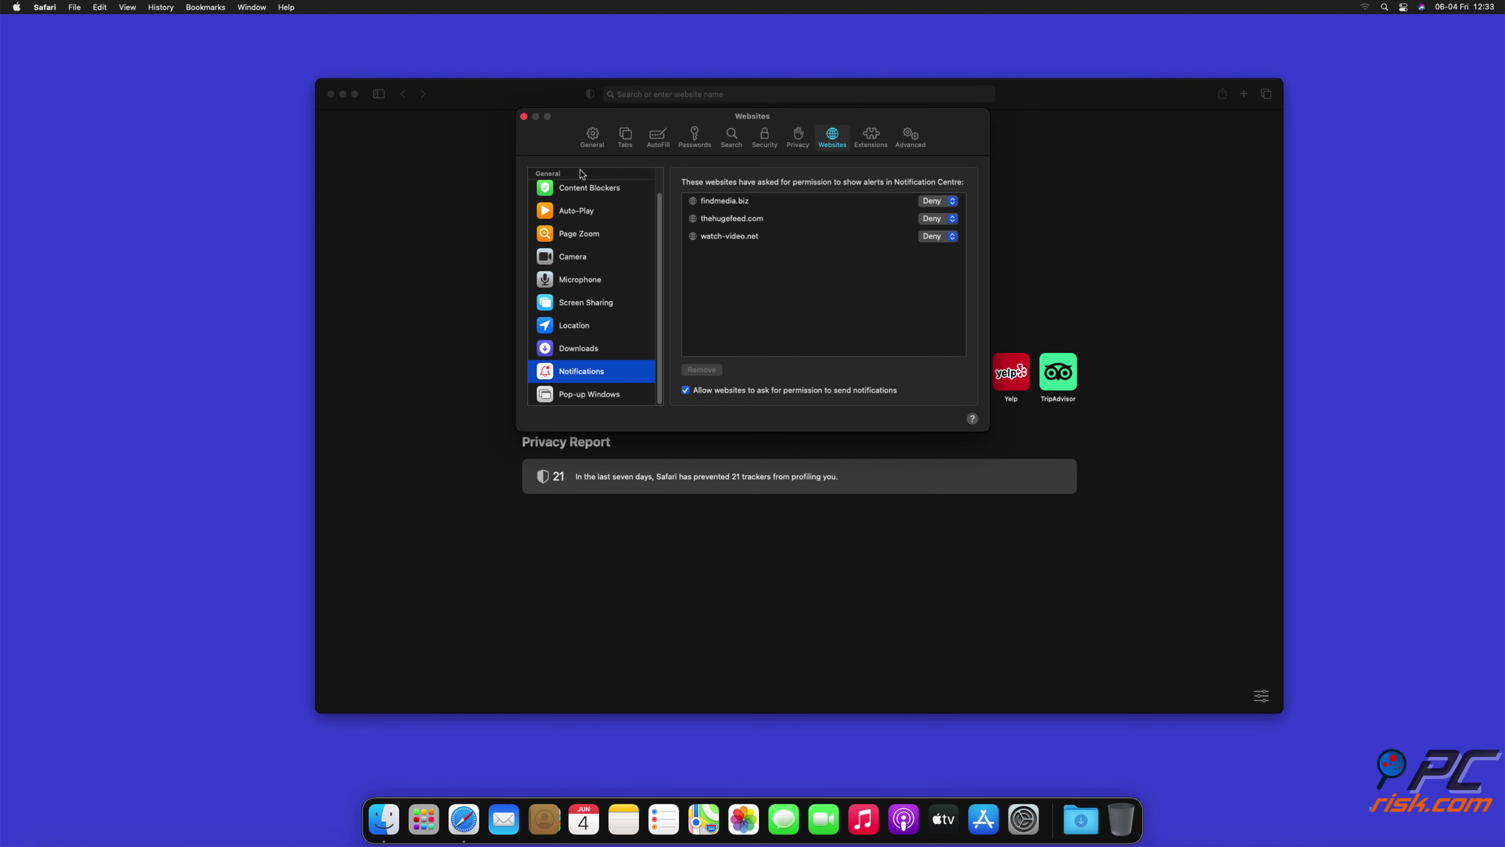
# Close Safari's Preferences window and then the Safari window.
pyautogui.click(524, 117)
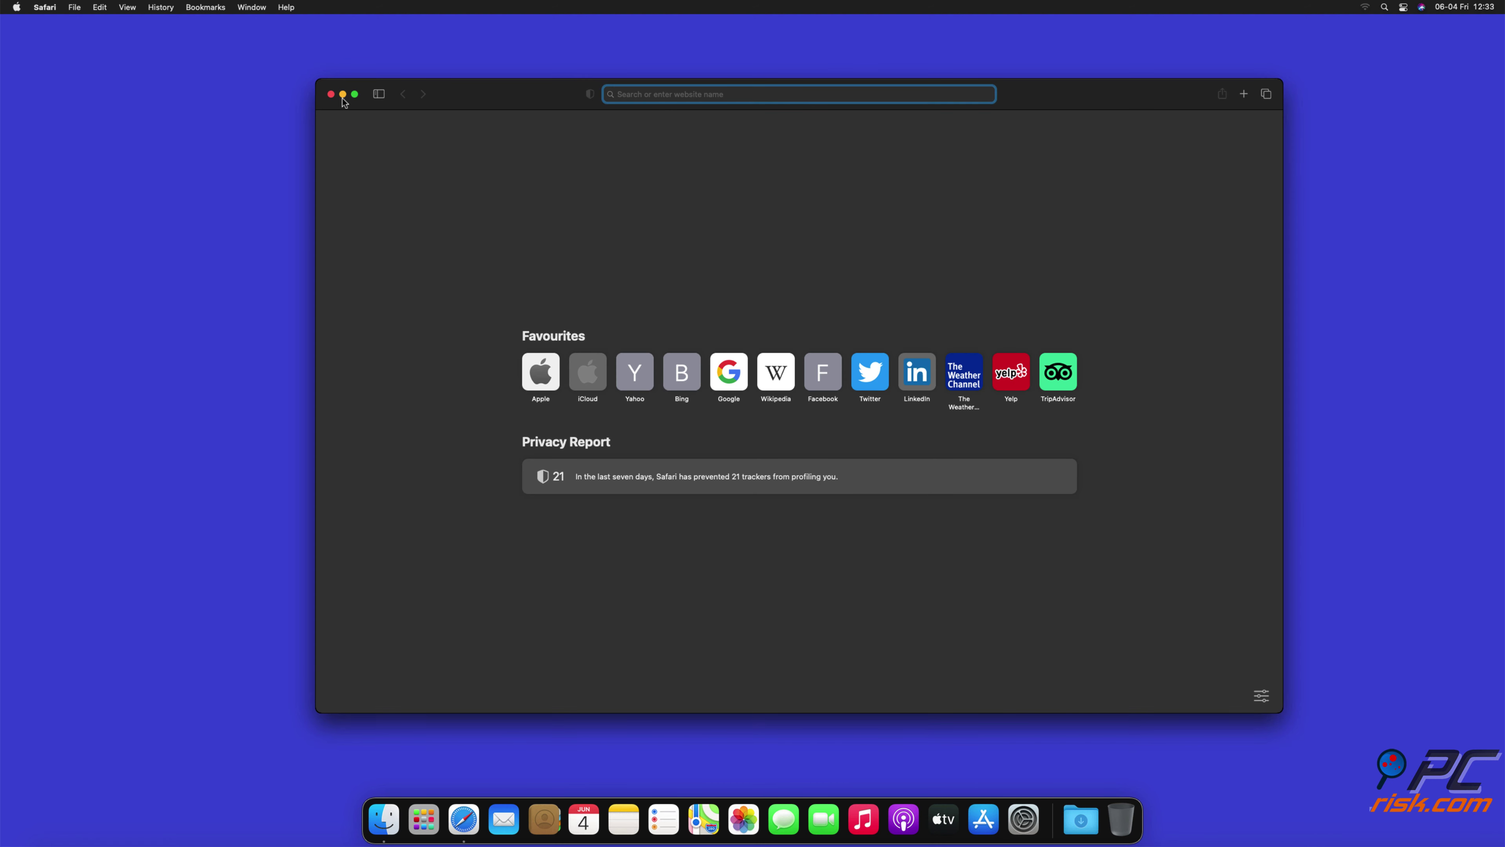
pyautogui.click(331, 95)
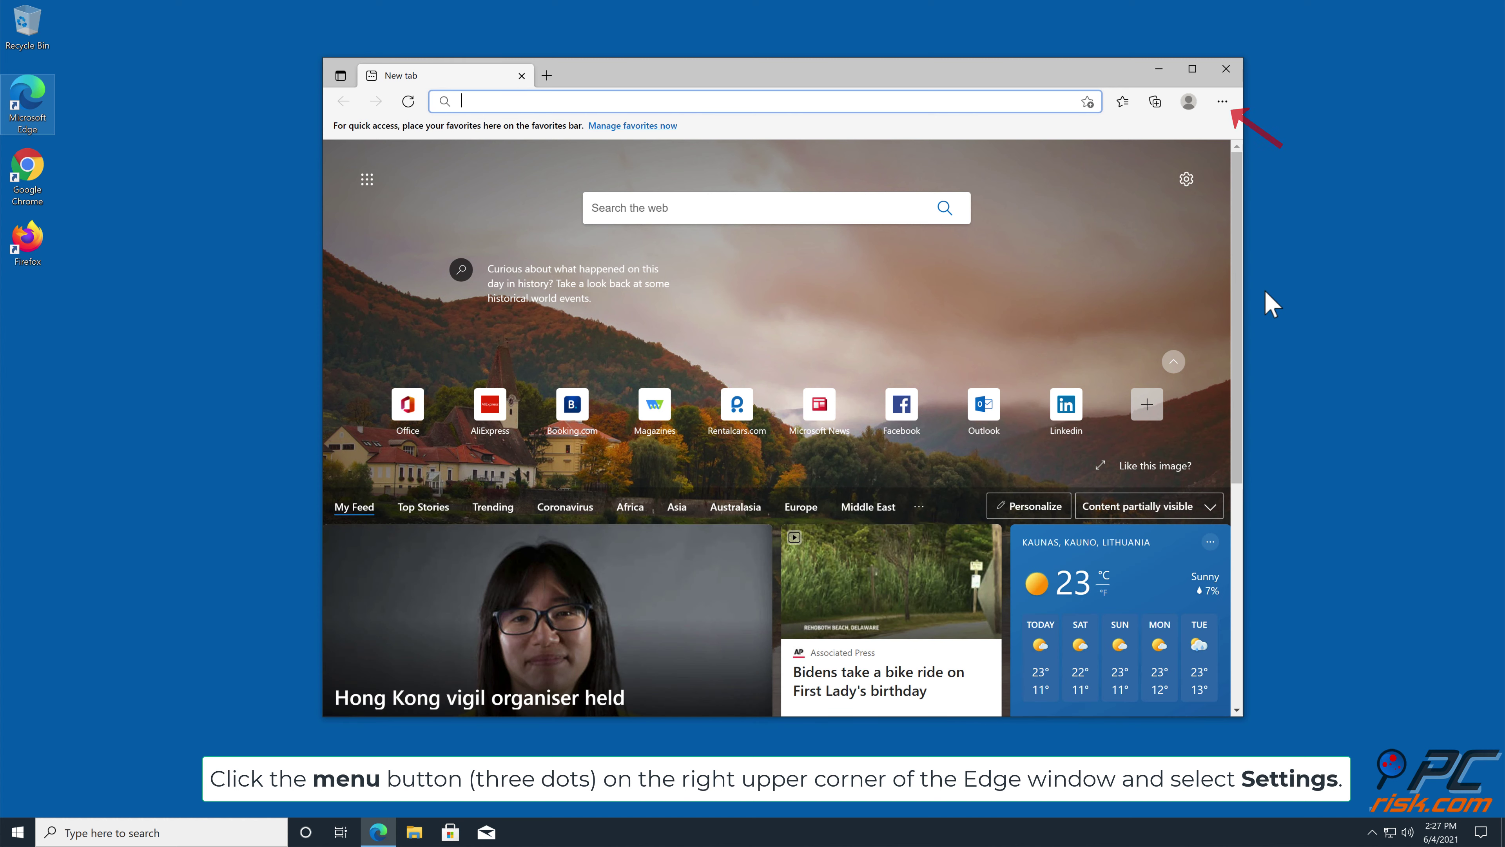
# Open Edge Settings > Cookies and site permissions and scroll down to All permissions.
pyautogui.click(1223, 103)
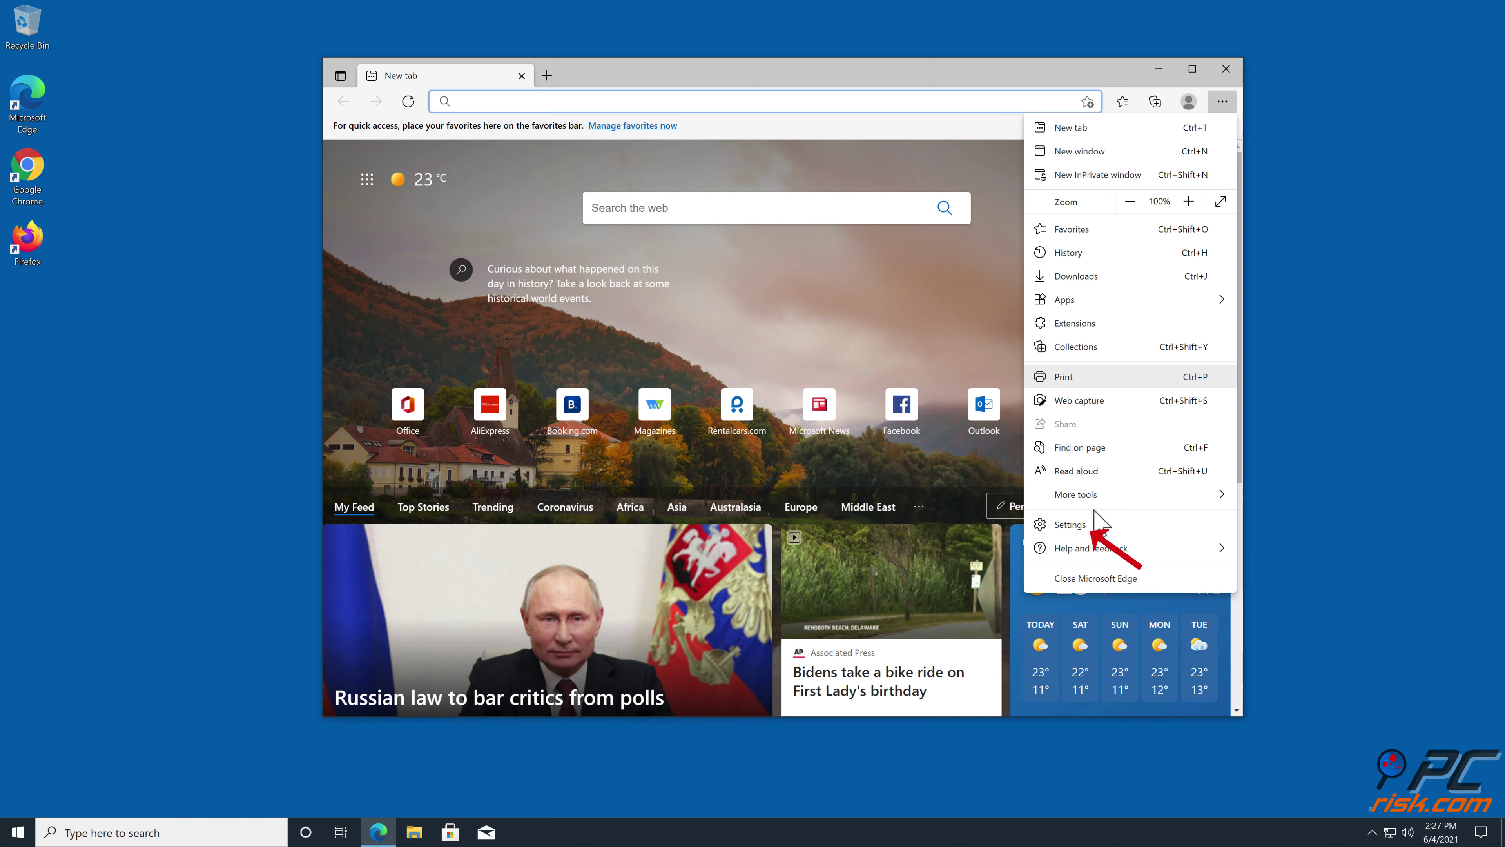
pyautogui.click(1080, 525)
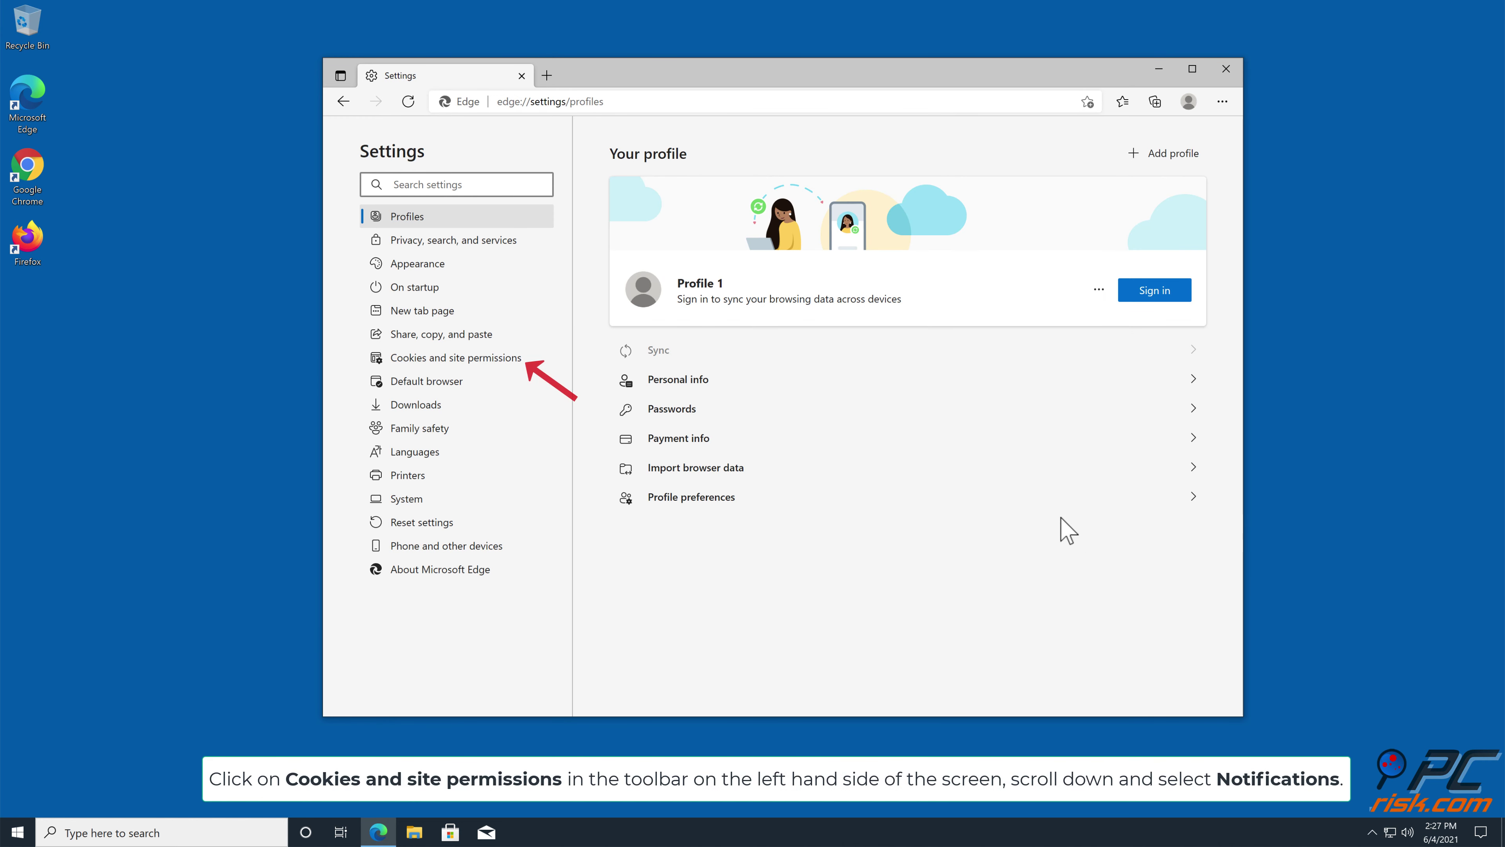
pyautogui.click(483, 357)
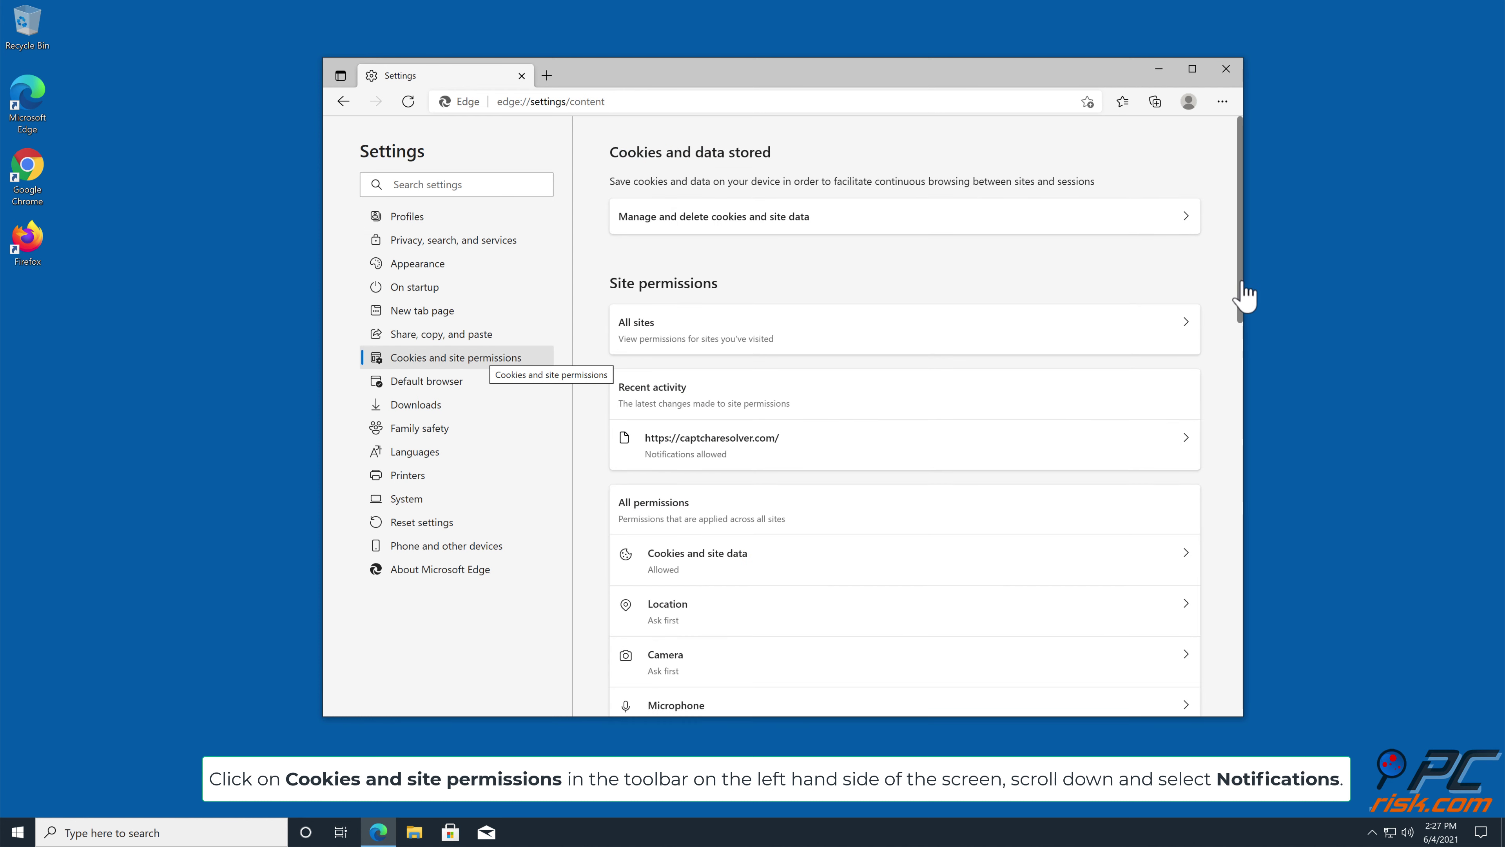
pyautogui.moveTo(1243, 295); pyautogui.dragTo(1236, 413)
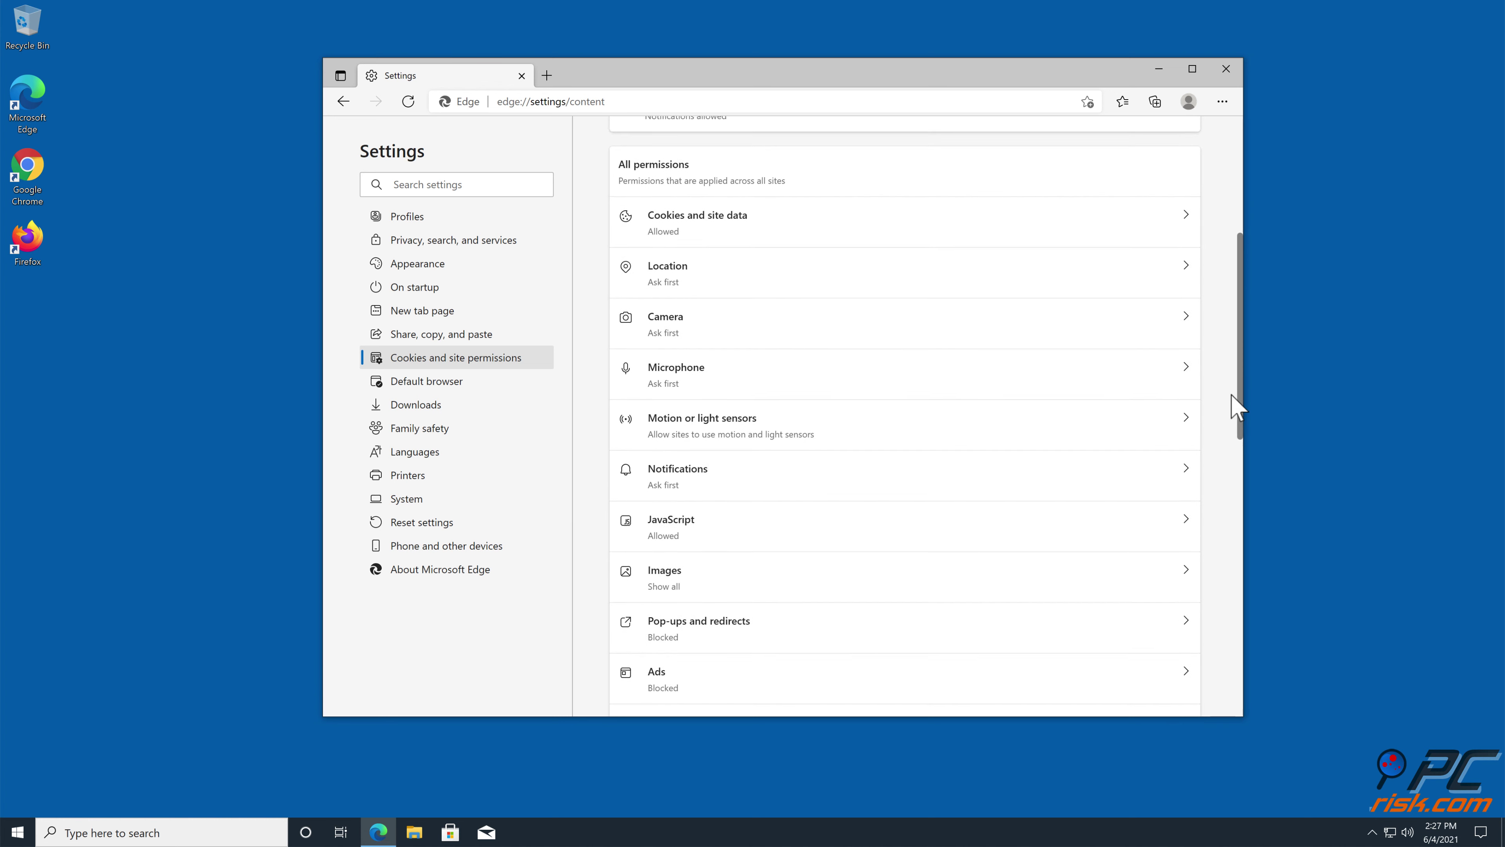
# Under Notifications, remove captcharesolver.com from the allowed sites and close Edge.
pyautogui.click(1184, 467)
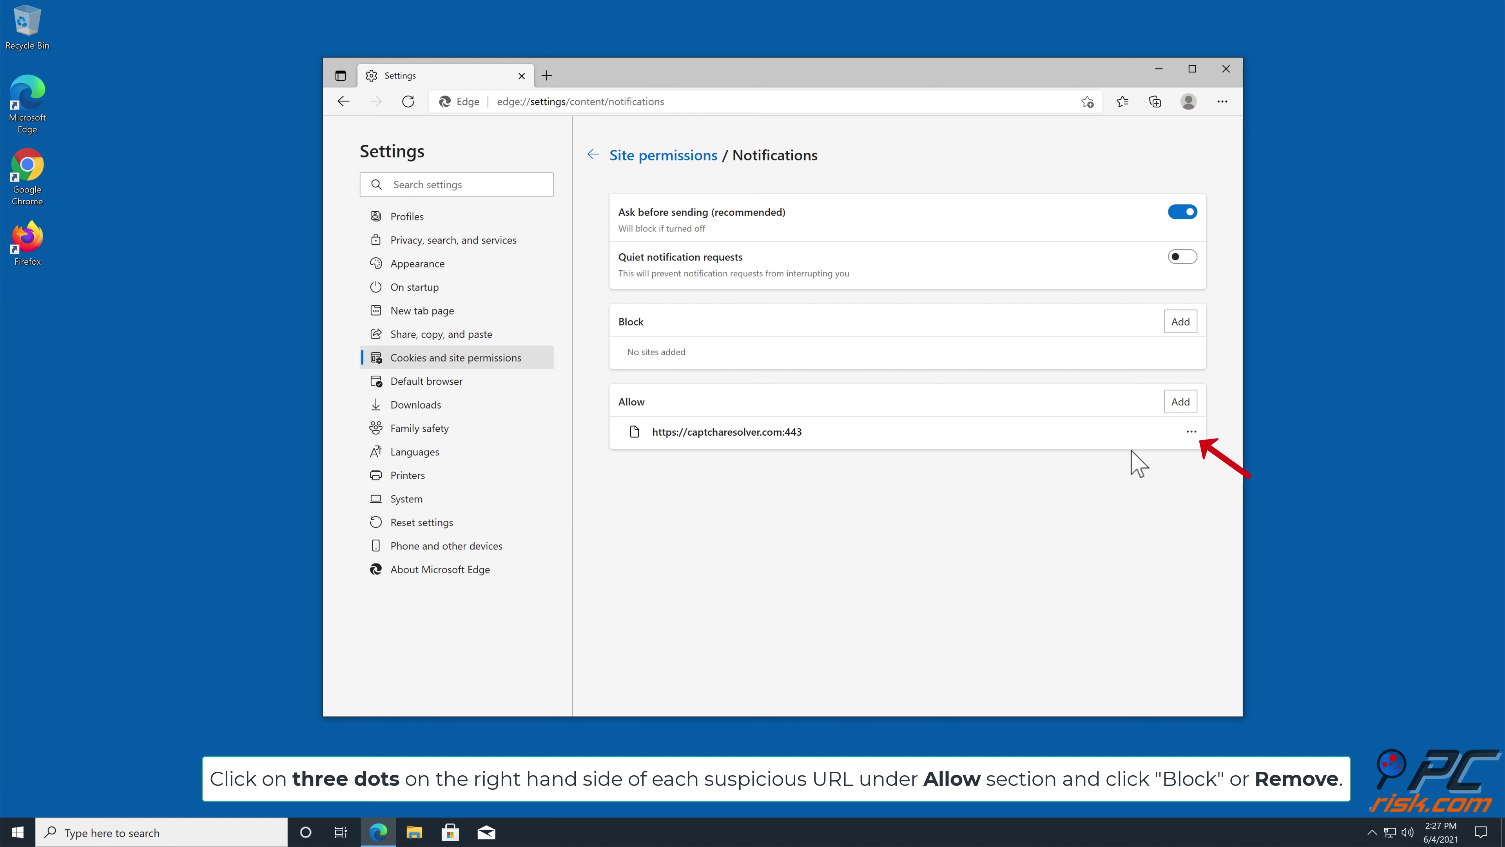
pyautogui.click(1190, 432)
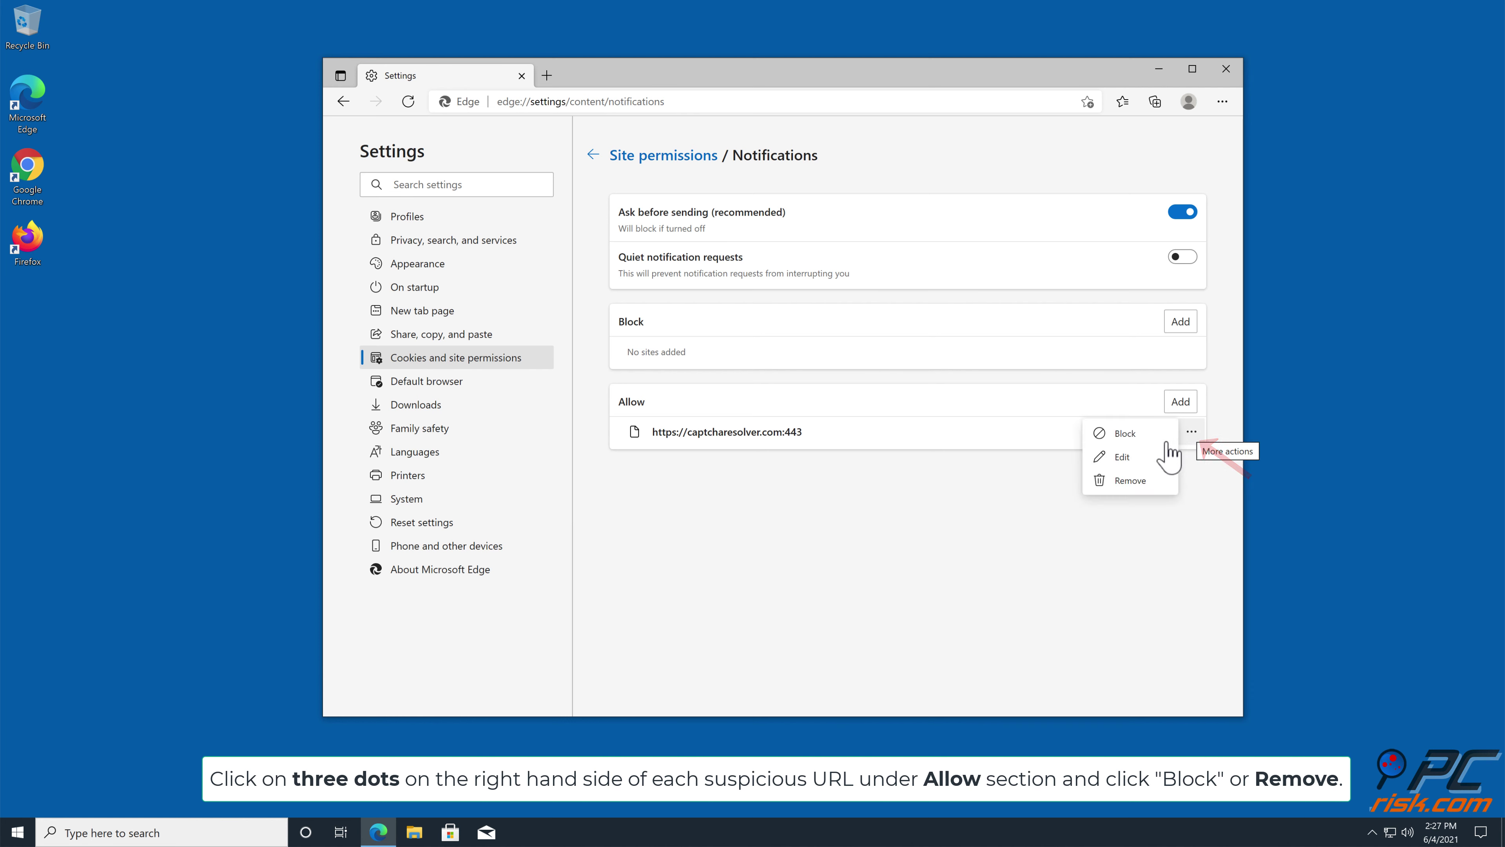
pyautogui.click(1140, 483)
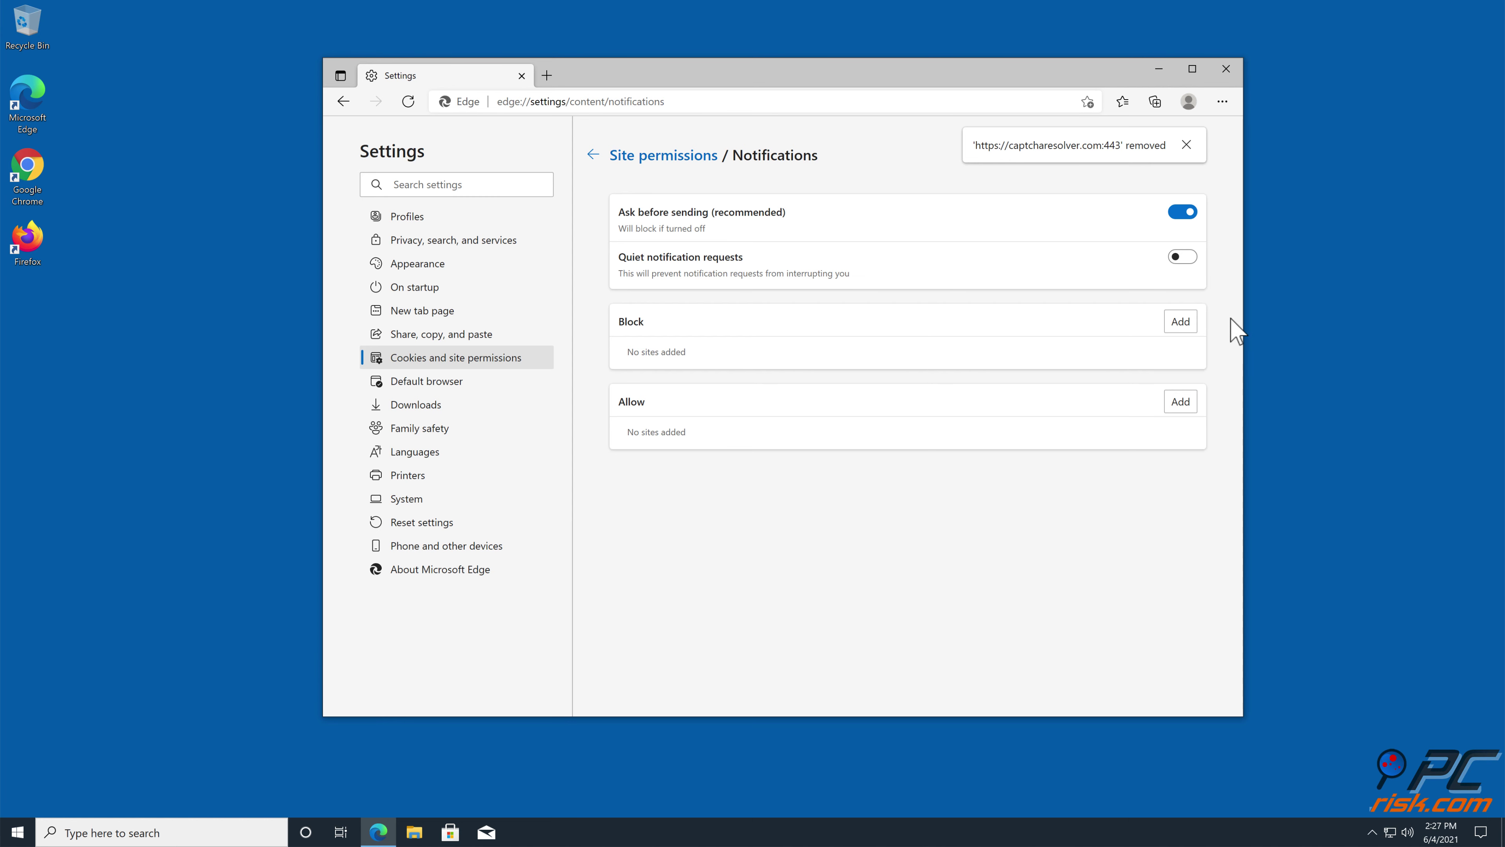
pyautogui.click(1225, 70)
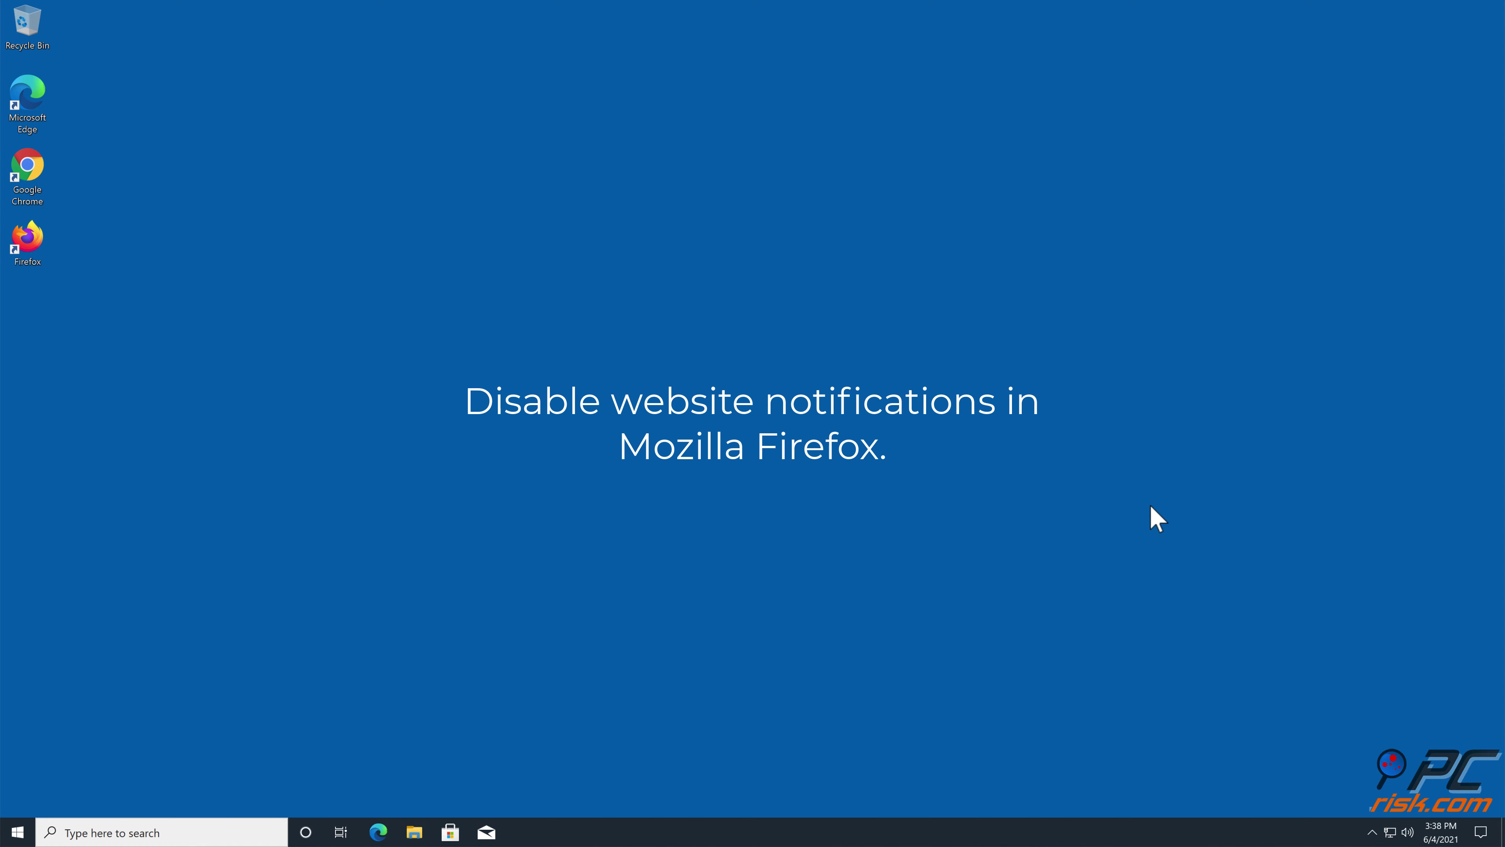
# Launch Firefox from the desktop and go to its Settings page.
pyautogui.doubleClick(43, 247)
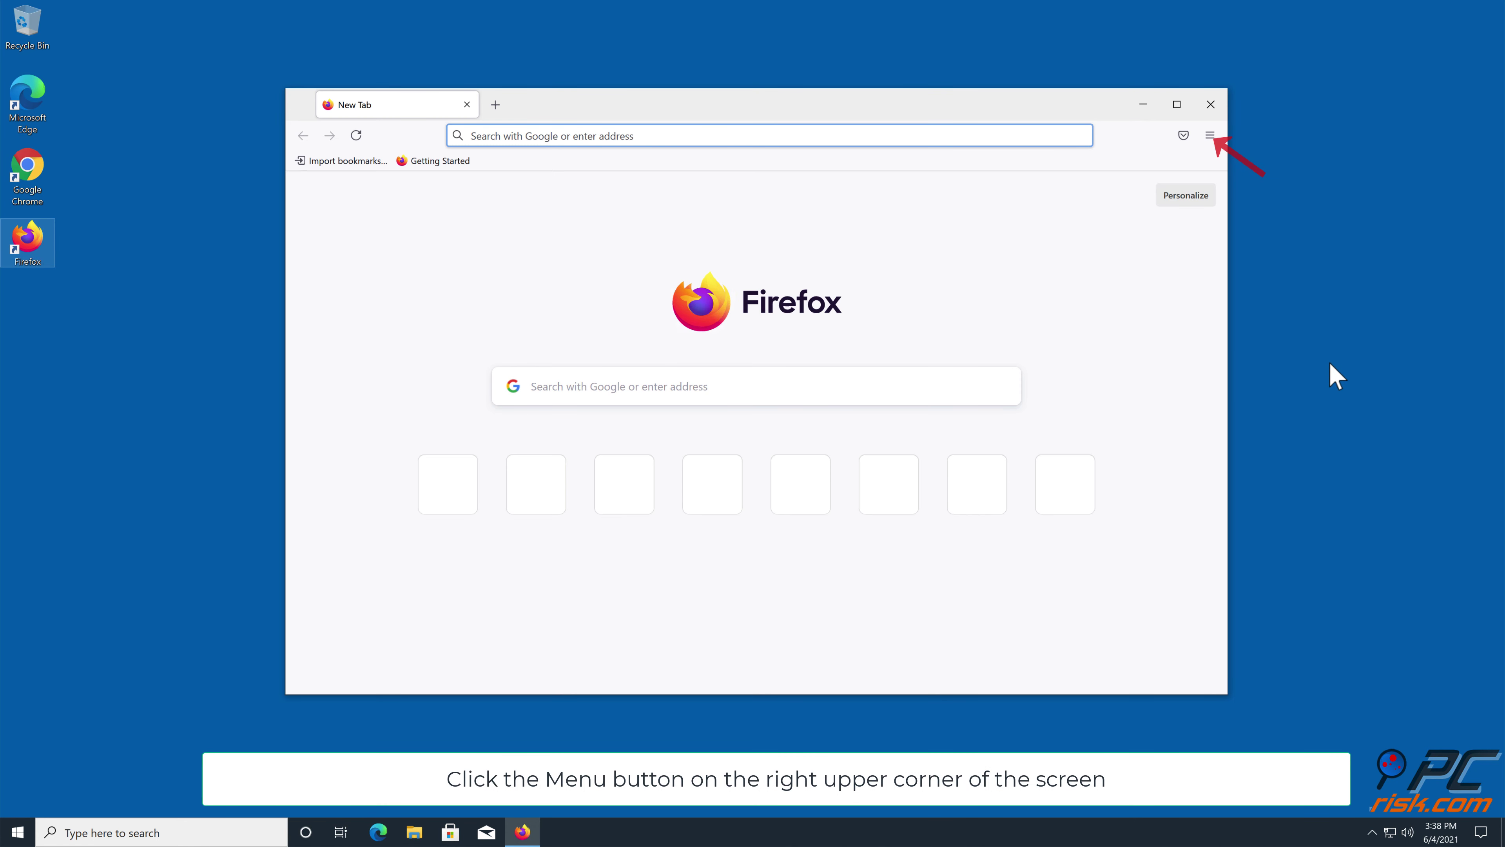
pyautogui.click(1210, 136)
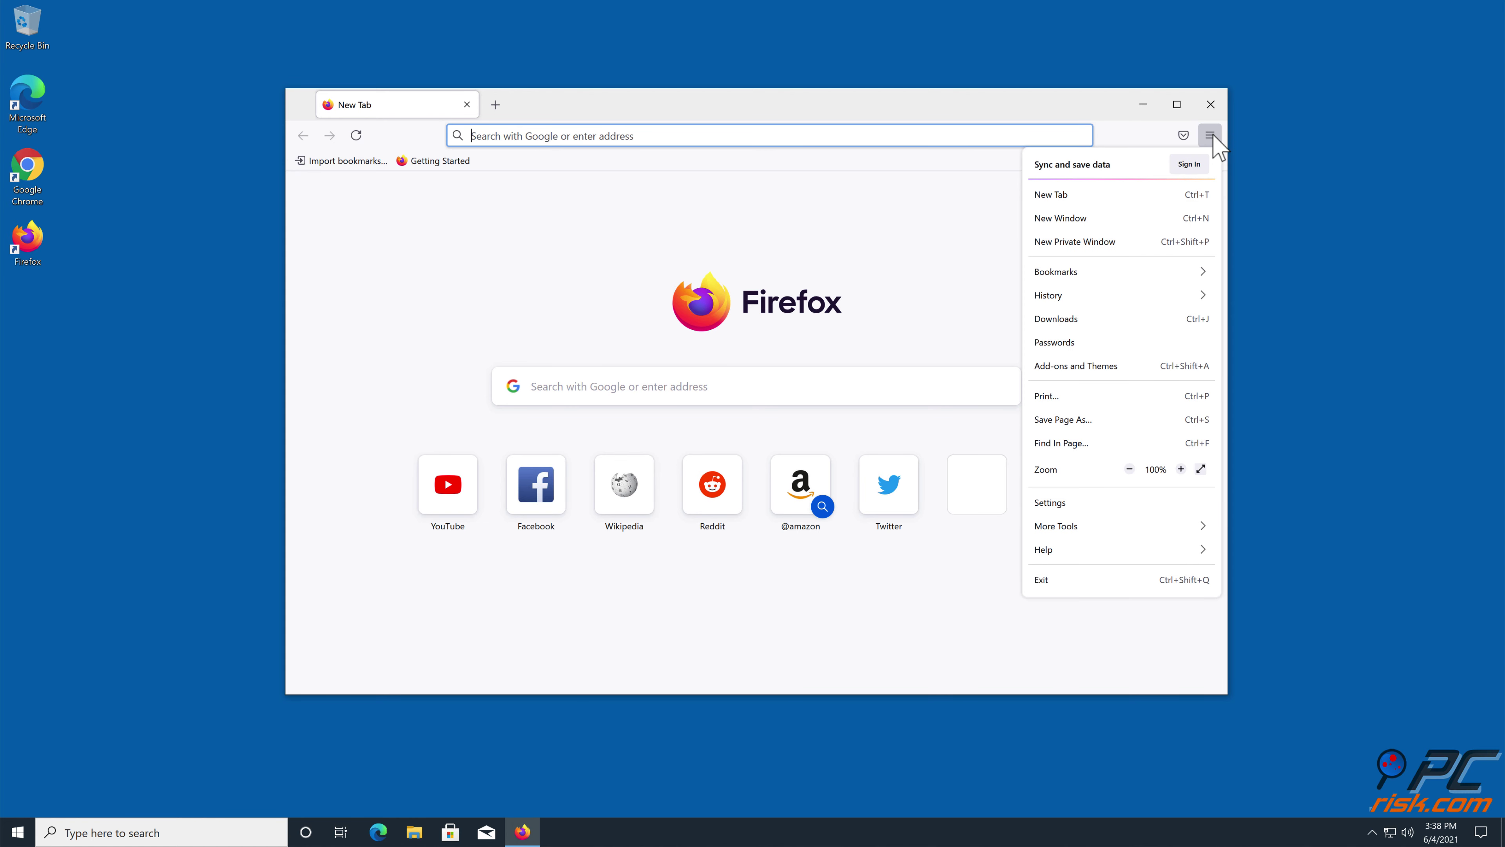
pyautogui.click(1055, 502)
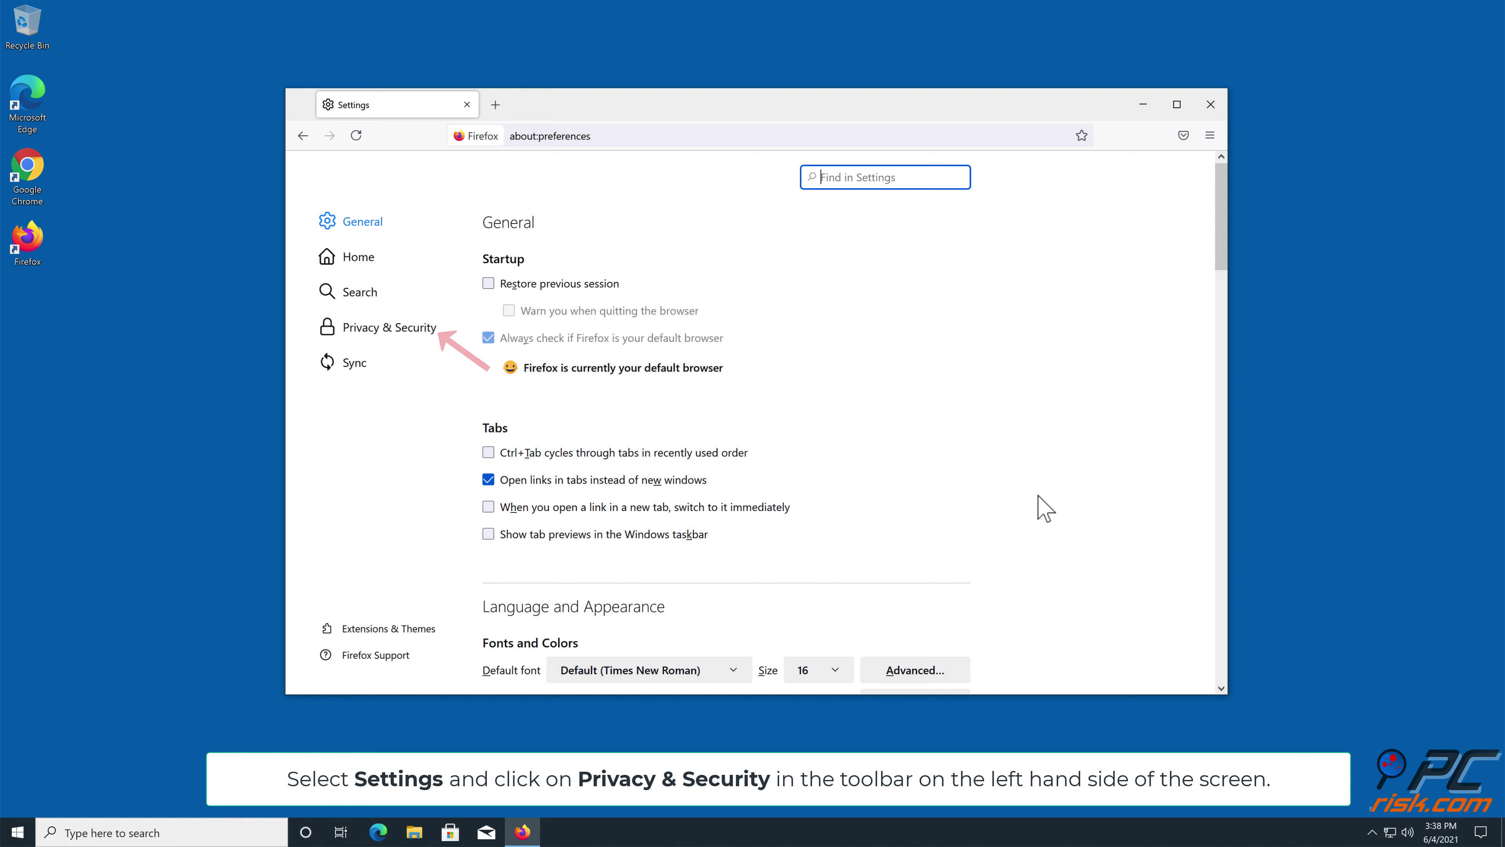
# Under Privacy & Security, open Notification permissions and expand the status choices for h.captcharesolver.com.
pyautogui.click(356, 328)
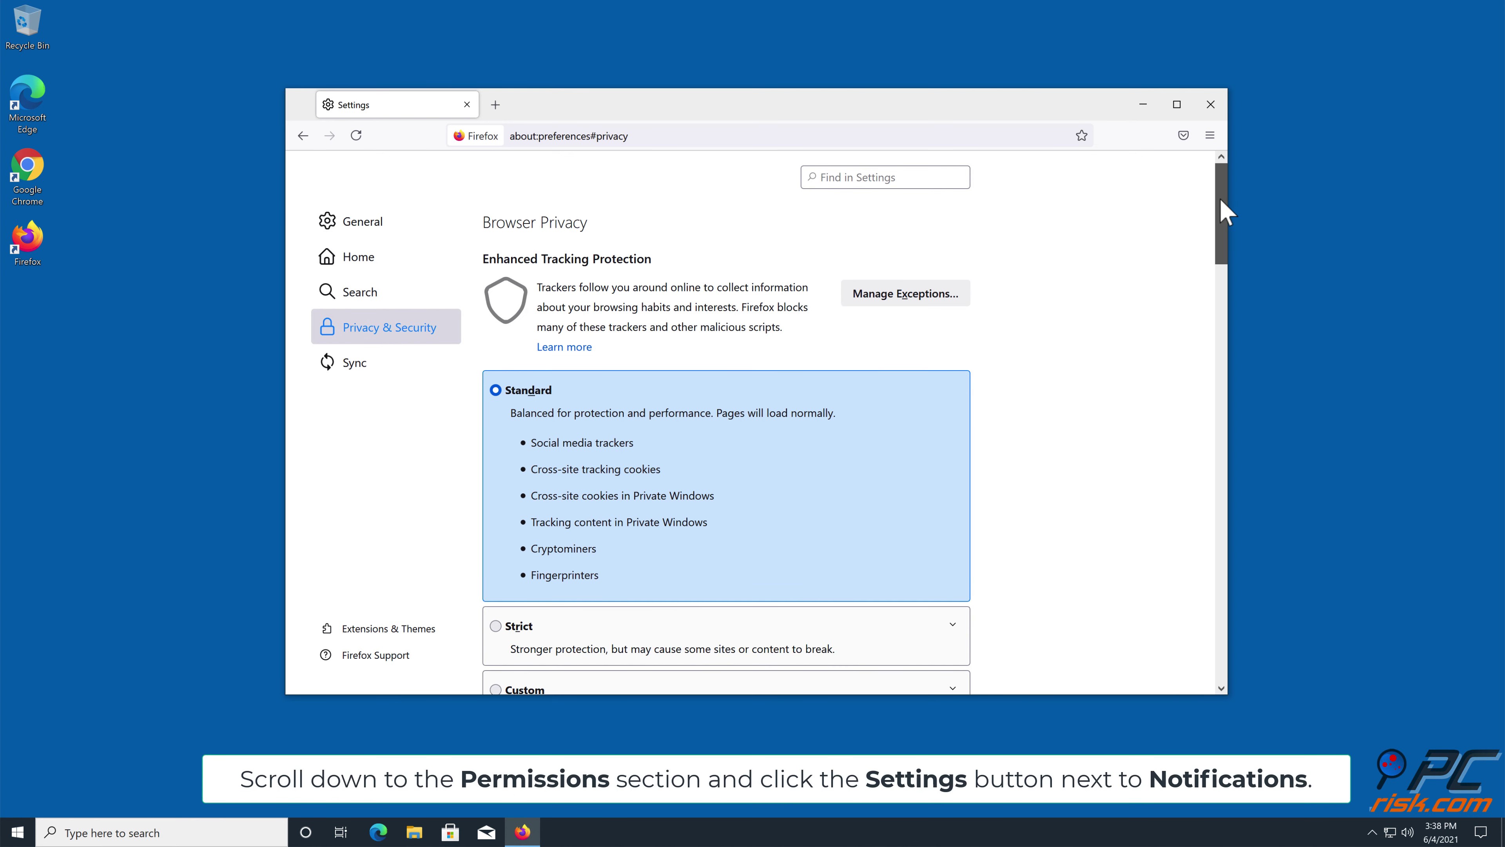
pyautogui.moveTo(1210, 208); pyautogui.dragTo(1199, 481)
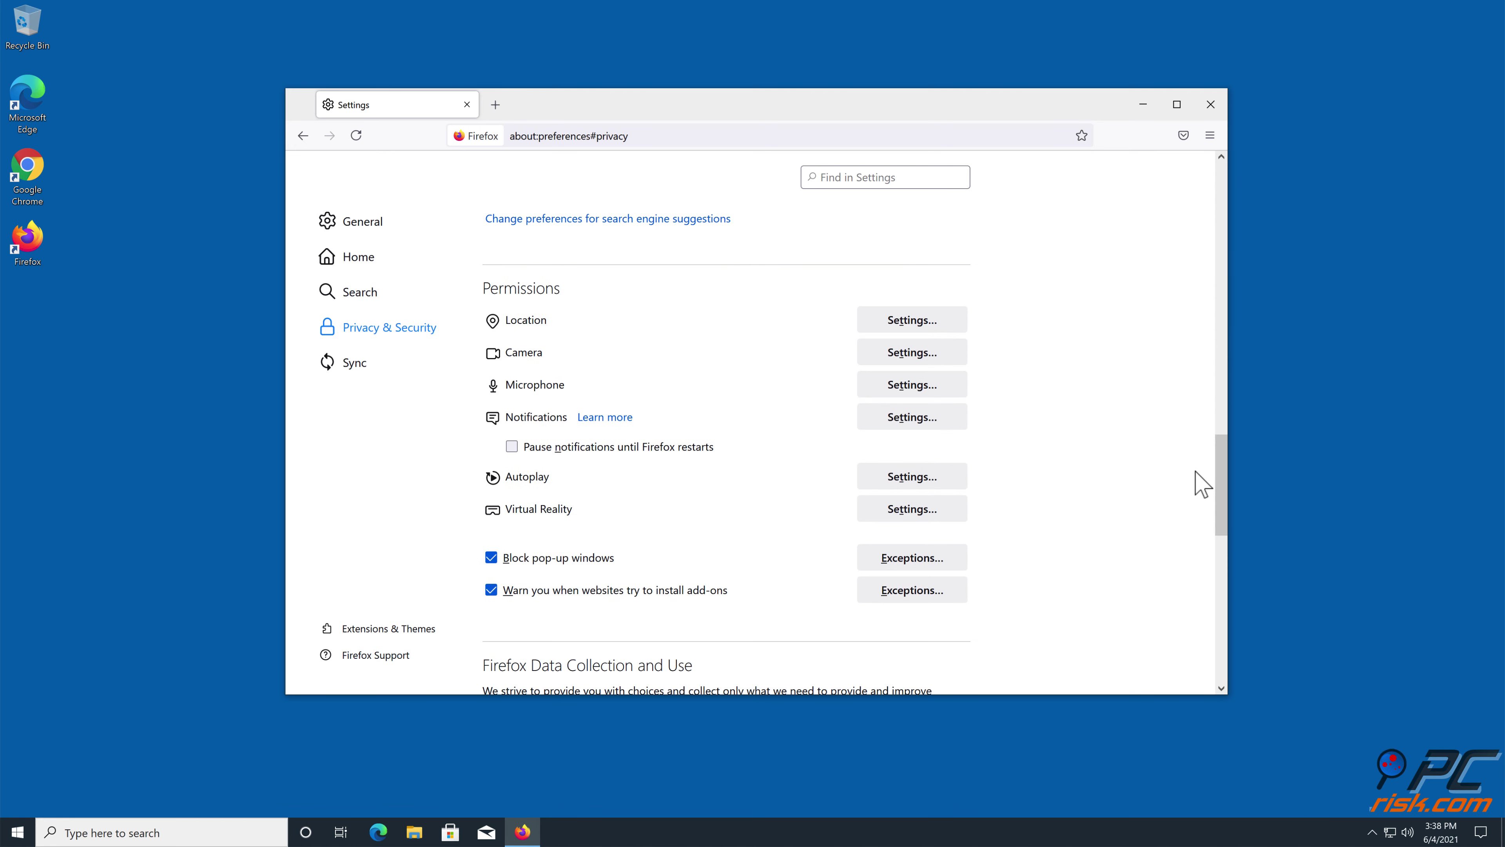
pyautogui.click(900, 417)
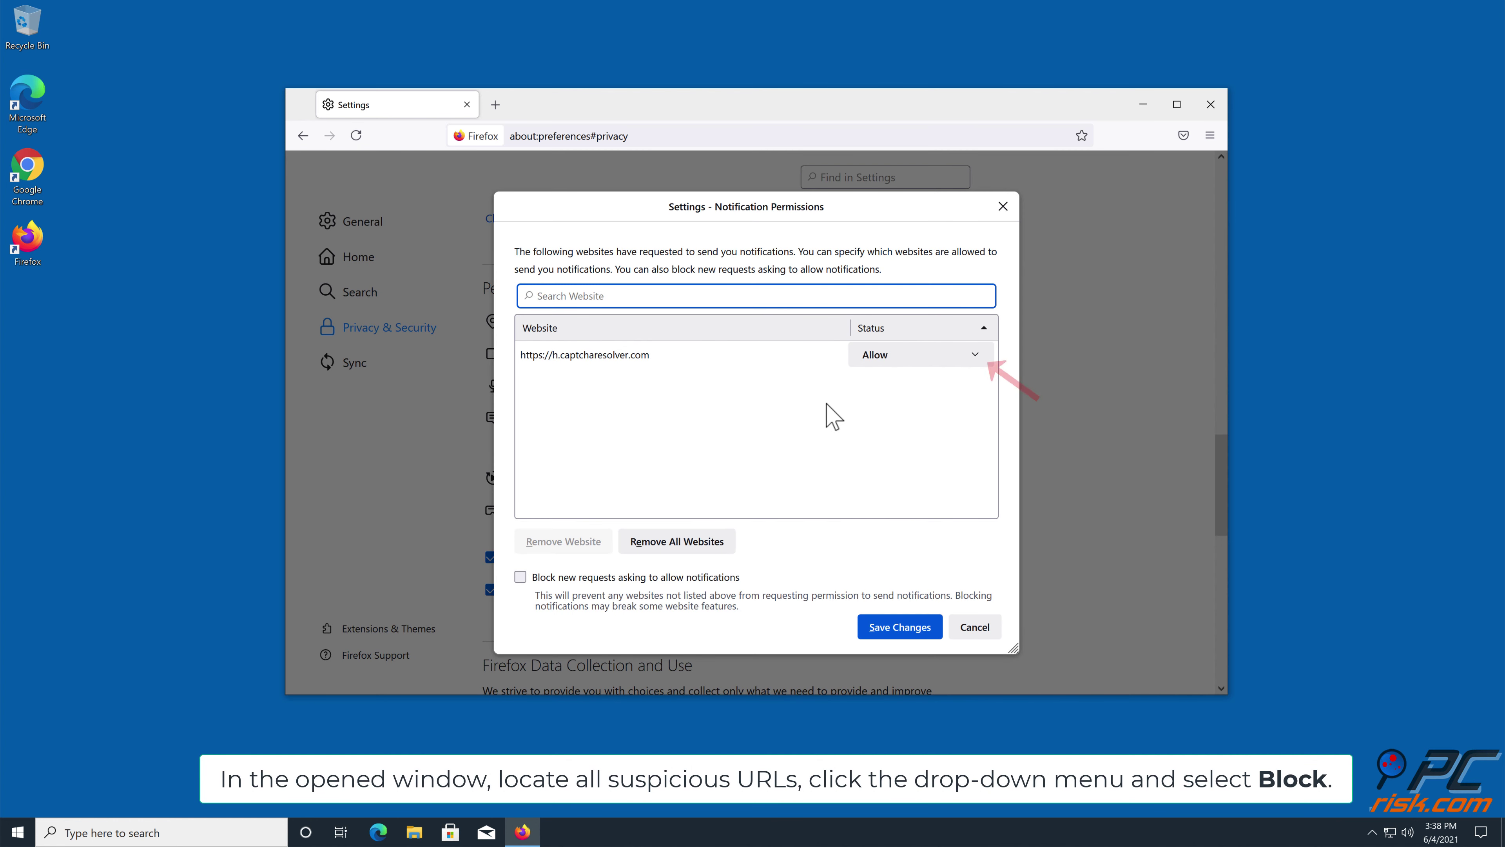
pyautogui.click(975, 358)
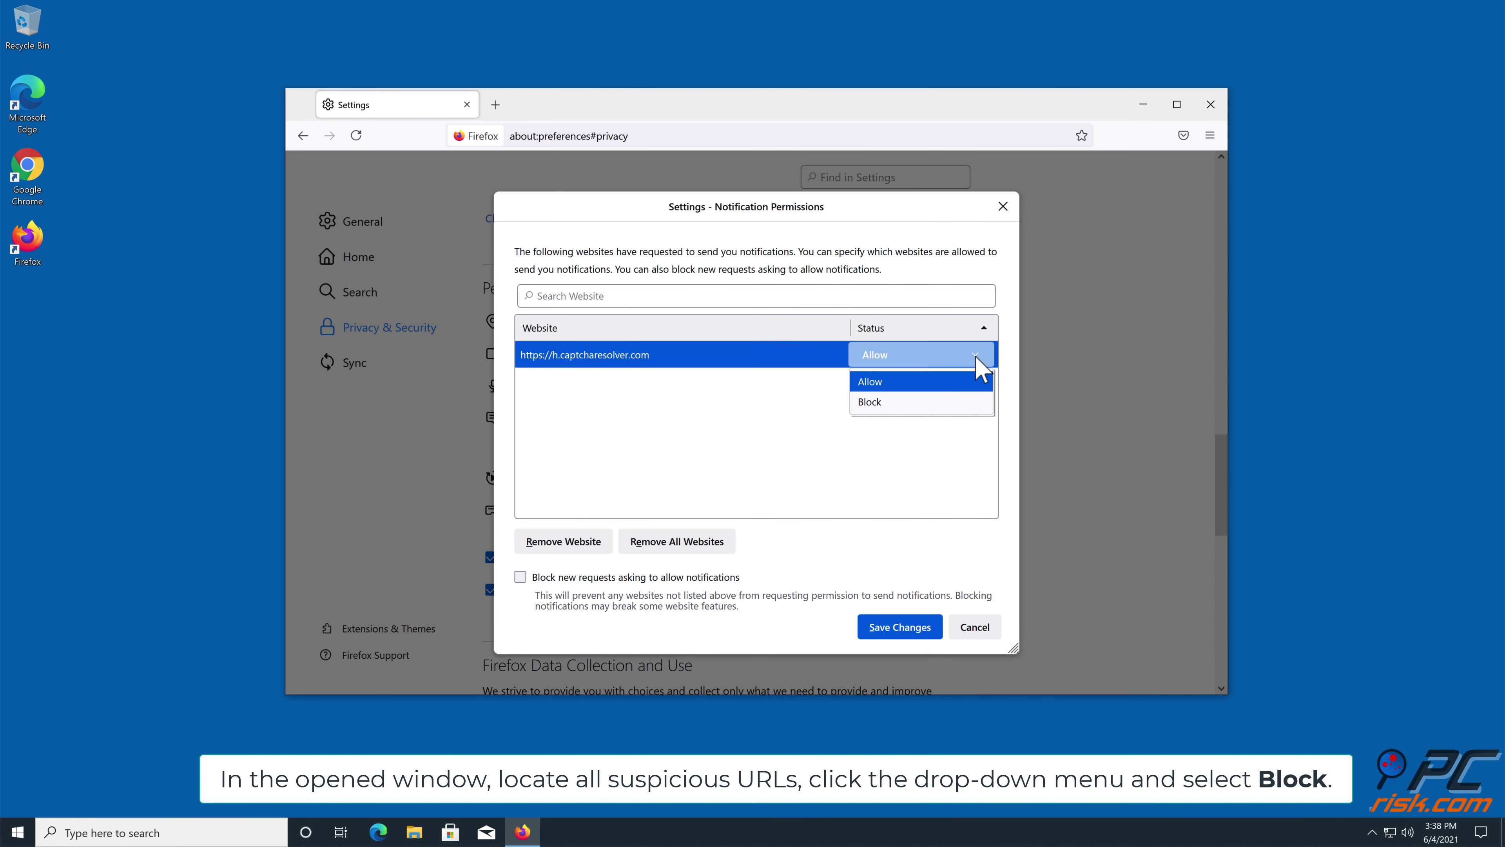